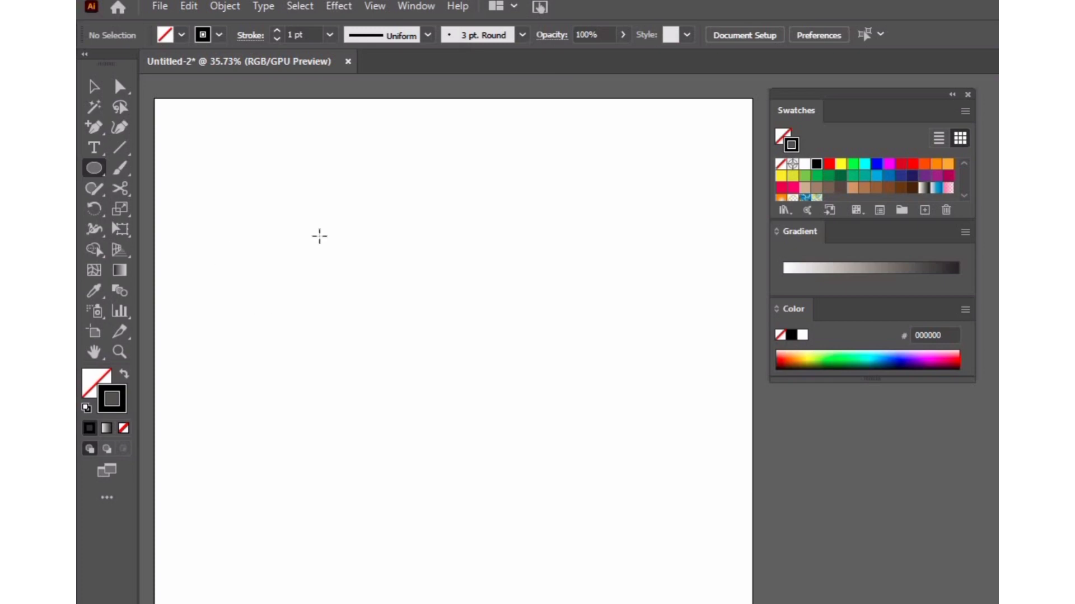
Step: Draw a circle about 549 px in diameter with the Ellipse tool and position it near the middle of the artboard
{"action": "left_click", "coordinate": [93, 86]}
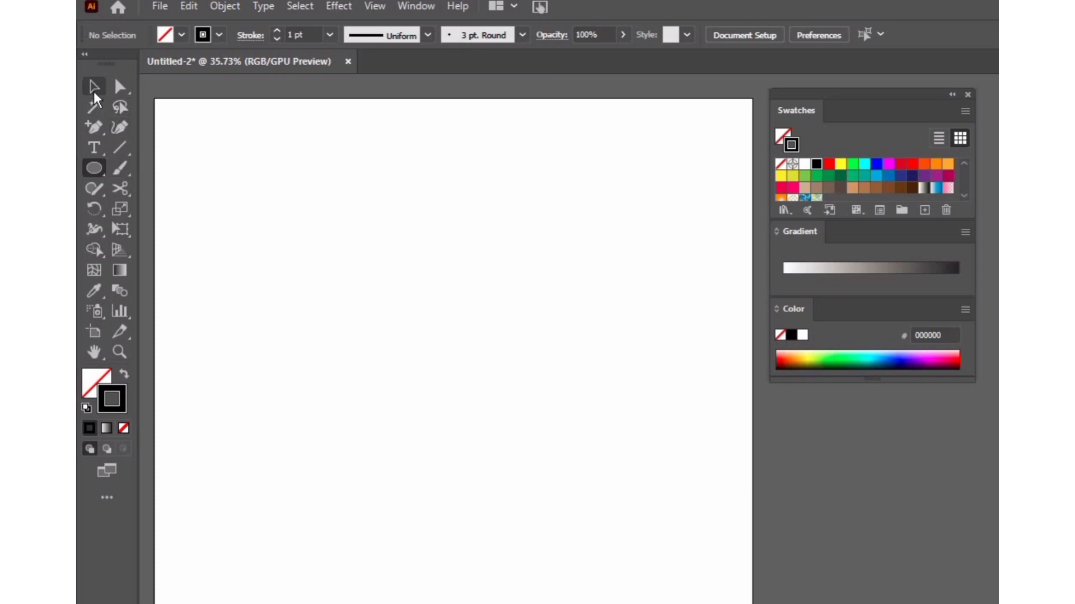
{"action": "left_click", "coordinate": [95, 172]}
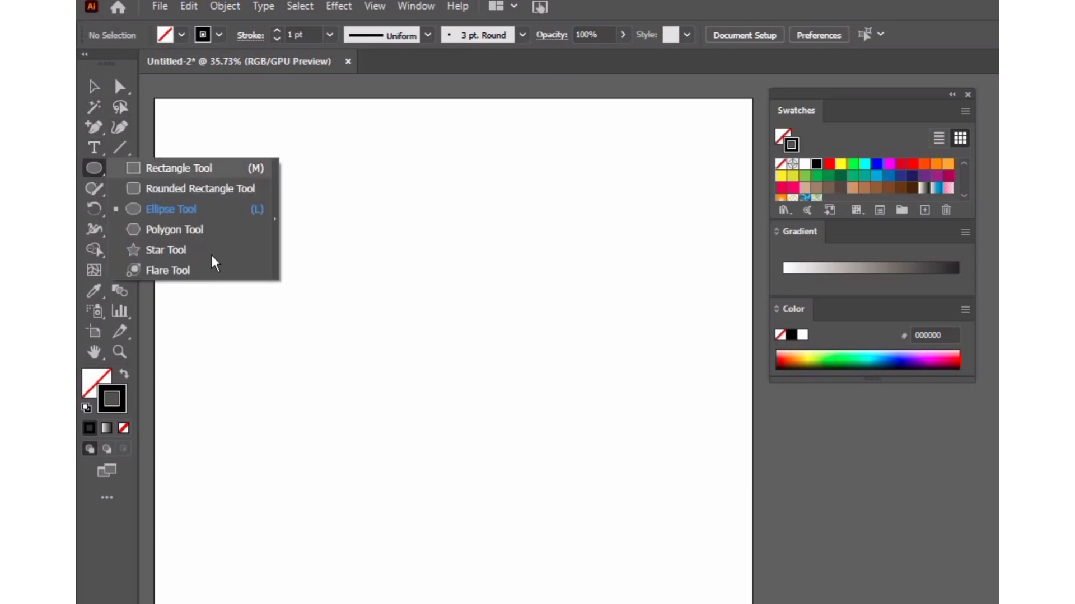
{"action": "left_click", "coordinate": [219, 208]}
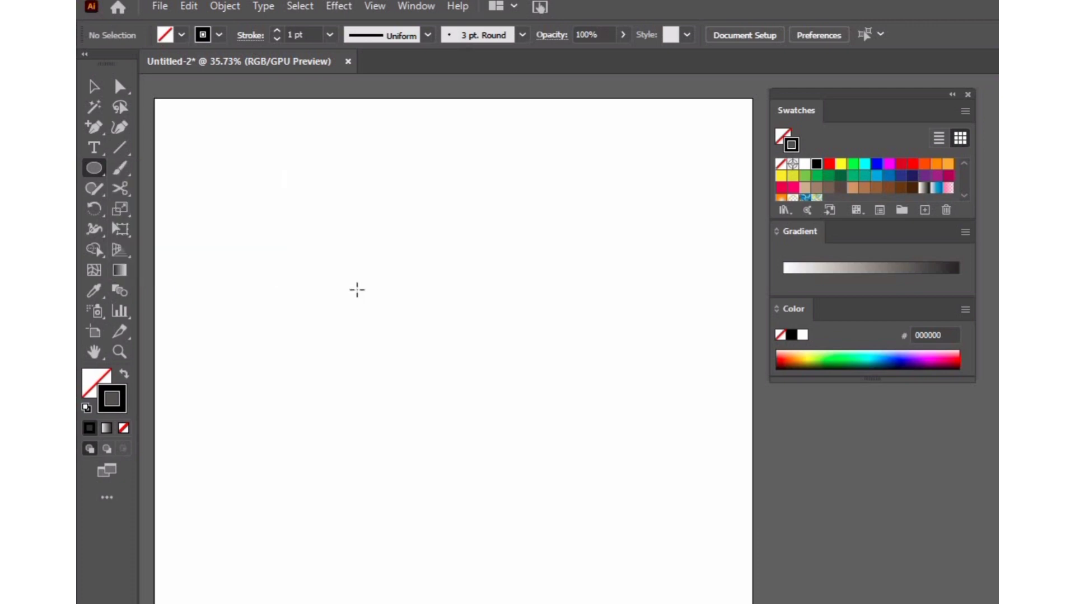
{"action": "left_click_drag", "start_coordinate": [331, 245], "coordinate": [557, 550]}
{"action": "left_click_drag", "start_coordinate": [482, 395], "coordinate": [446, 372]}
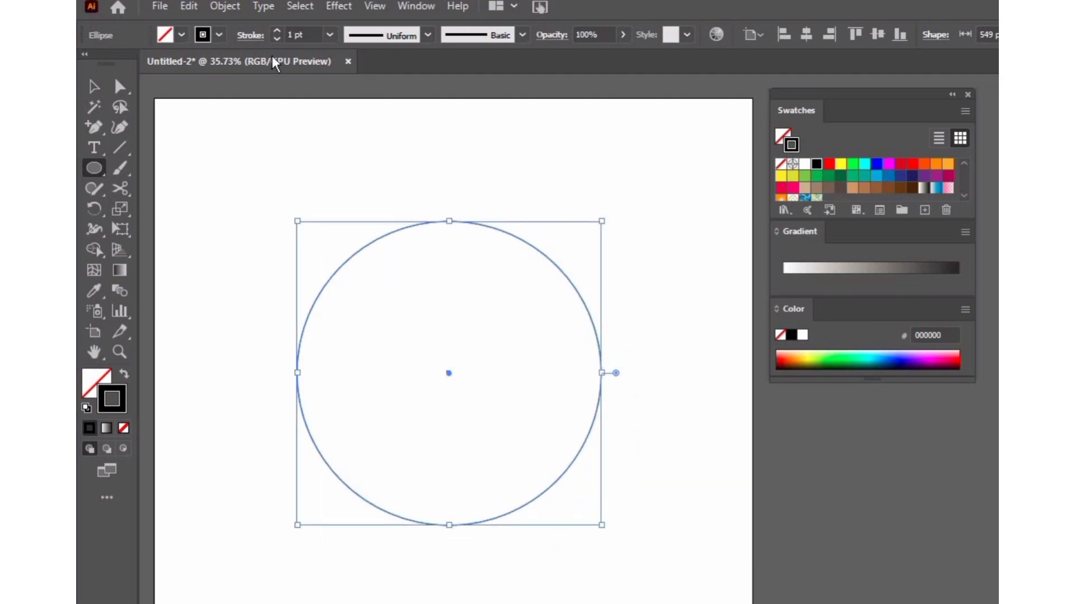
Step: Give the circle a black stroke and no fill
{"action": "left_click", "coordinate": [201, 36]}
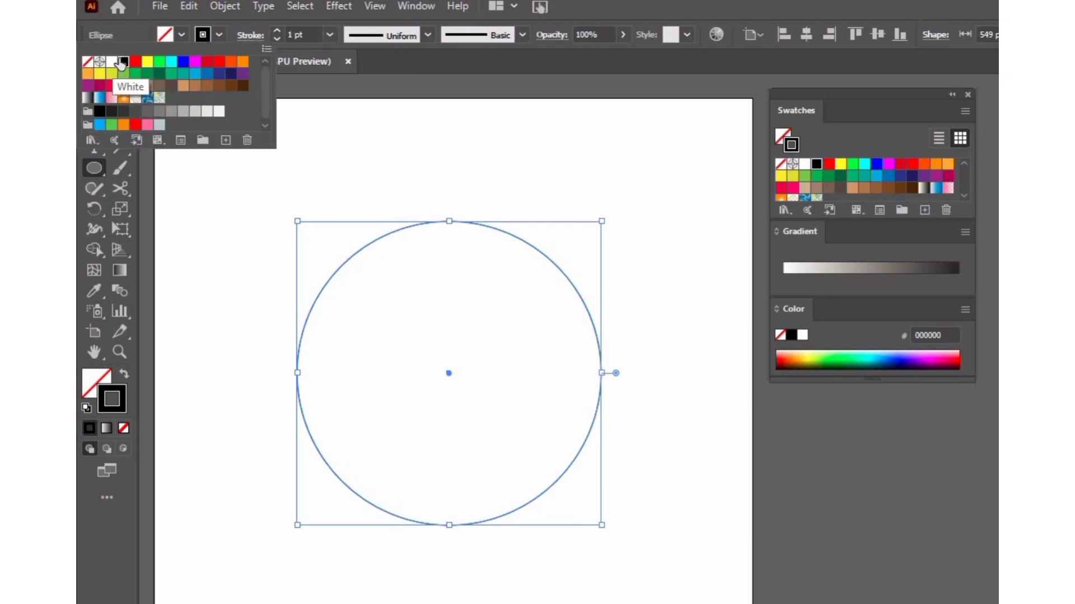
{"action": "left_click", "coordinate": [101, 113]}
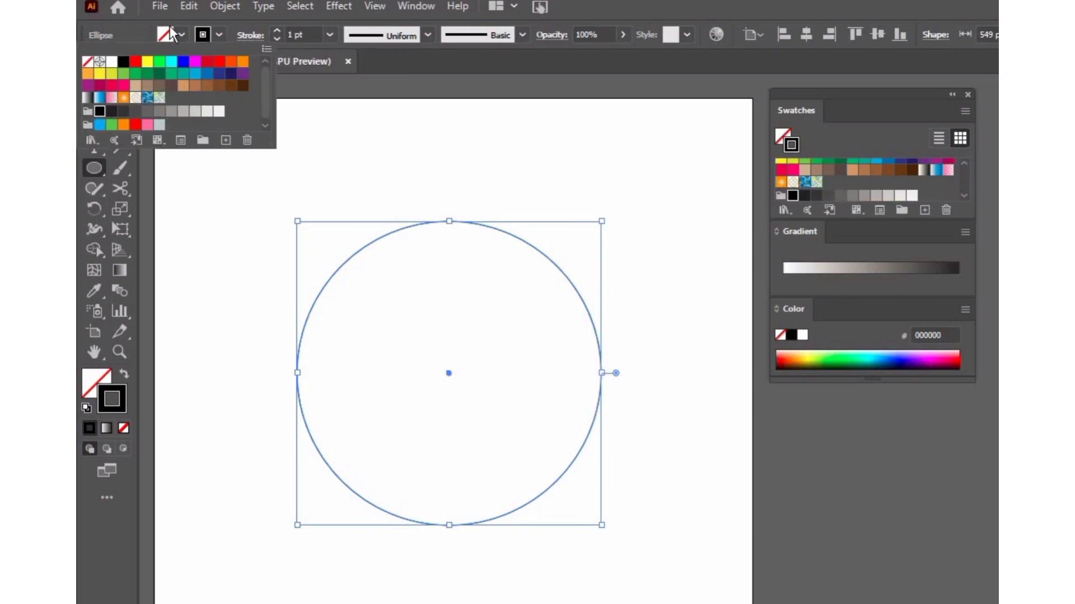
{"action": "left_click", "coordinate": [162, 34]}
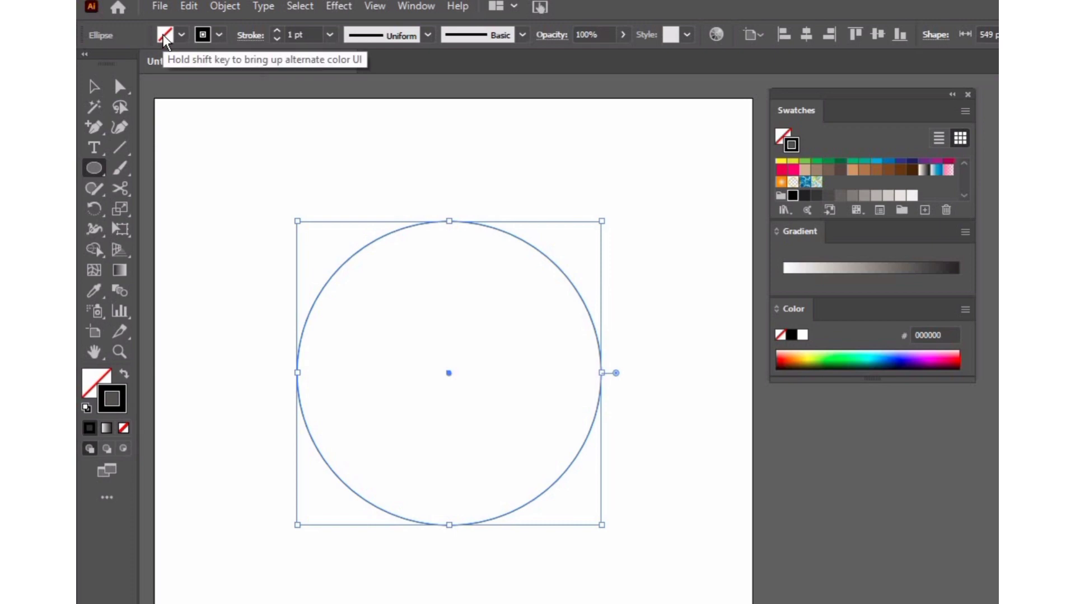
{"action": "left_click", "coordinate": [162, 35]}
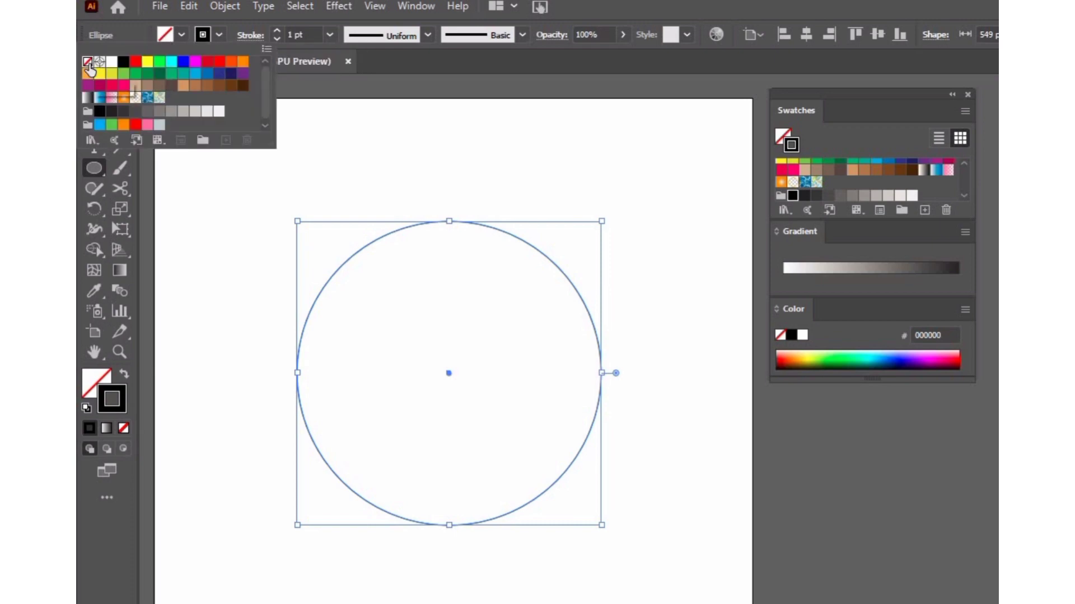
Step: Set the circle's stroke weight to 15 pt
{"action": "left_click", "coordinate": [275, 32]}
{"action": "left_click", "coordinate": [274, 31]}
{"action": "left_click", "coordinate": [274, 31]}
{"action": "left_click", "coordinate": [275, 31]}
{"action": "left_click", "coordinate": [274, 32]}
{"action": "left_click", "coordinate": [274, 31]}
{"action": "left_click", "coordinate": [275, 31]}
{"action": "left_click", "coordinate": [274, 31]}
{"action": "left_click", "coordinate": [274, 31]}
{"action": "left_click", "coordinate": [274, 32]}
{"action": "left_click", "coordinate": [274, 32]}
{"action": "left_click", "coordinate": [275, 31]}
{"action": "left_click", "coordinate": [274, 31]}
{"action": "left_click", "coordinate": [277, 31]}
{"action": "left_click", "coordinate": [277, 31]}
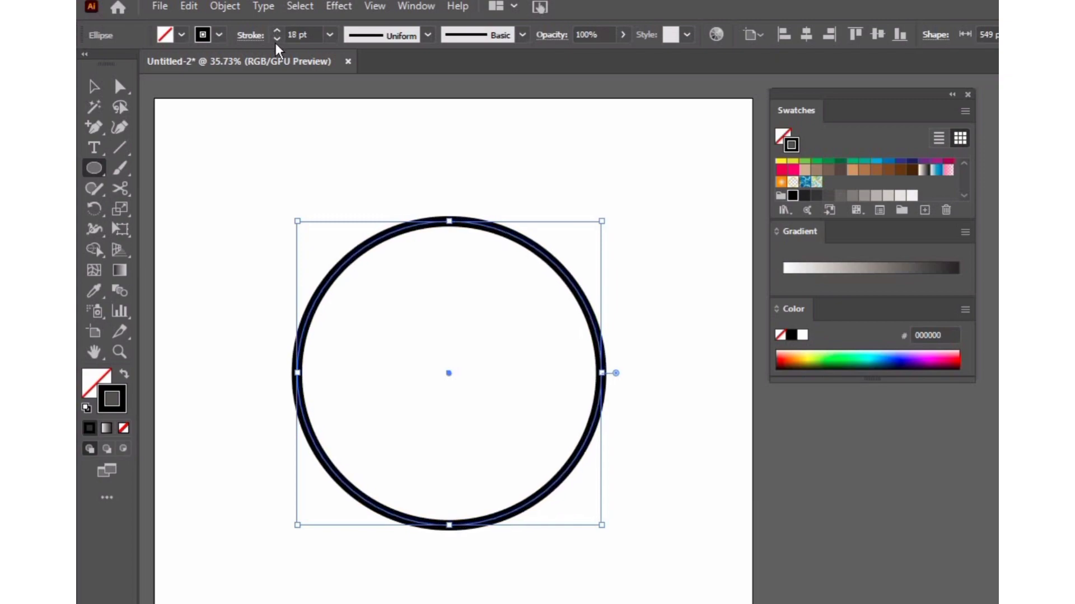
{"action": "left_click", "coordinate": [277, 39]}
{"action": "left_click", "coordinate": [277, 39]}
{"action": "left_click", "coordinate": [277, 40]}
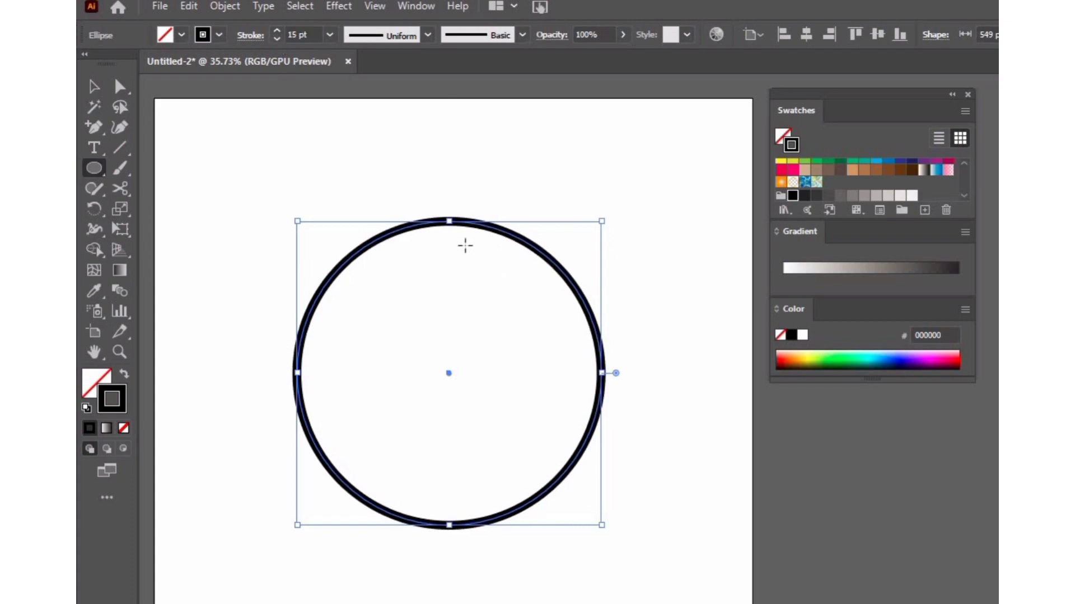
Step: Apply the triangular width profile that tapers from thick to thin to the circle's stroke, and keep the circle selected
{"action": "left_click", "coordinate": [430, 38]}
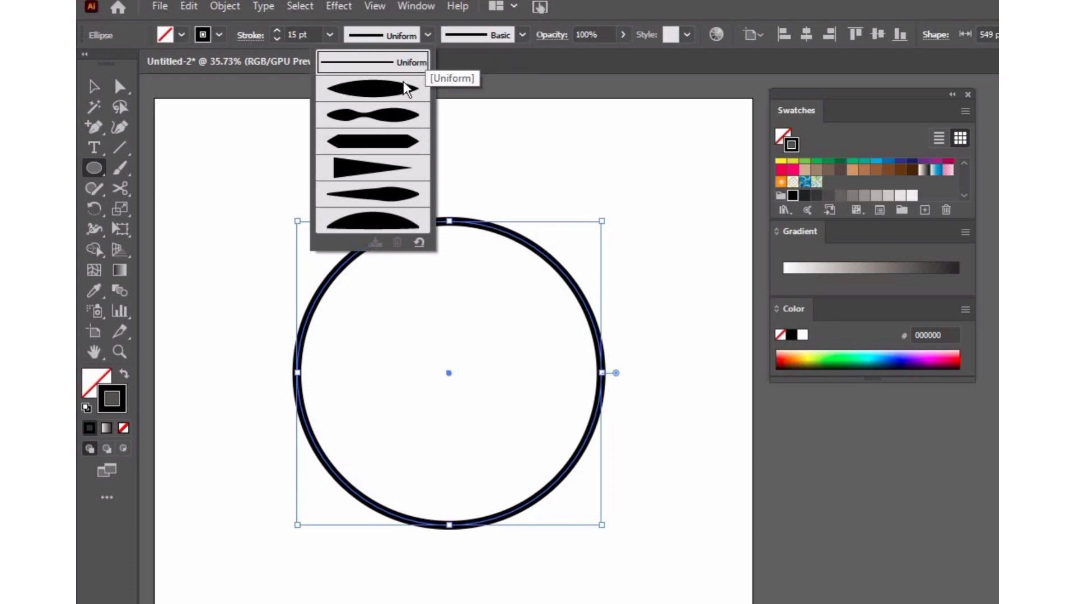
{"action": "left_click", "coordinate": [378, 174]}
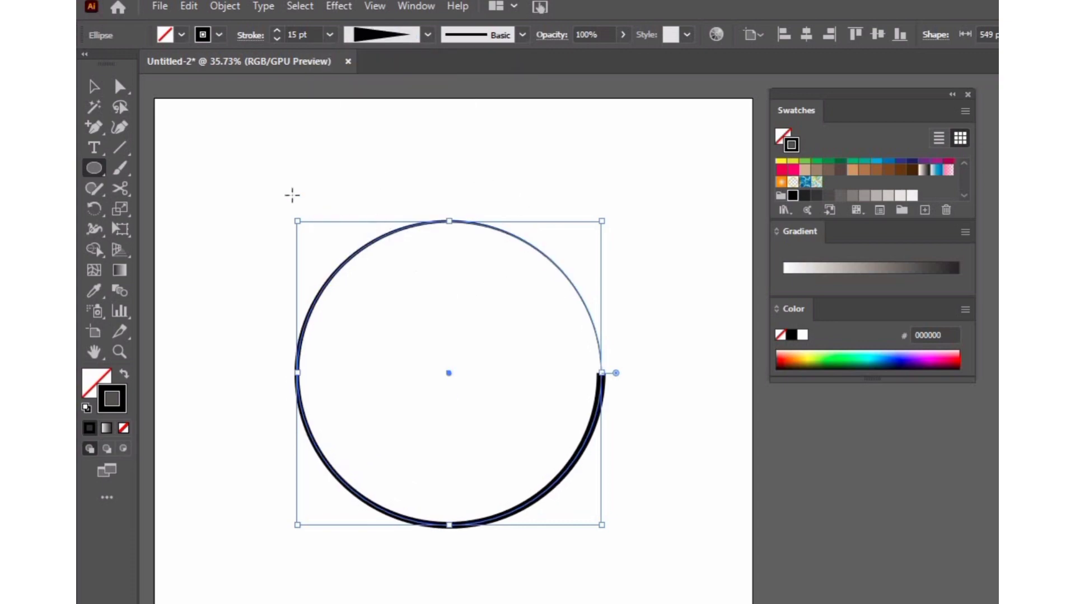
{"action": "left_click", "coordinate": [94, 88]}
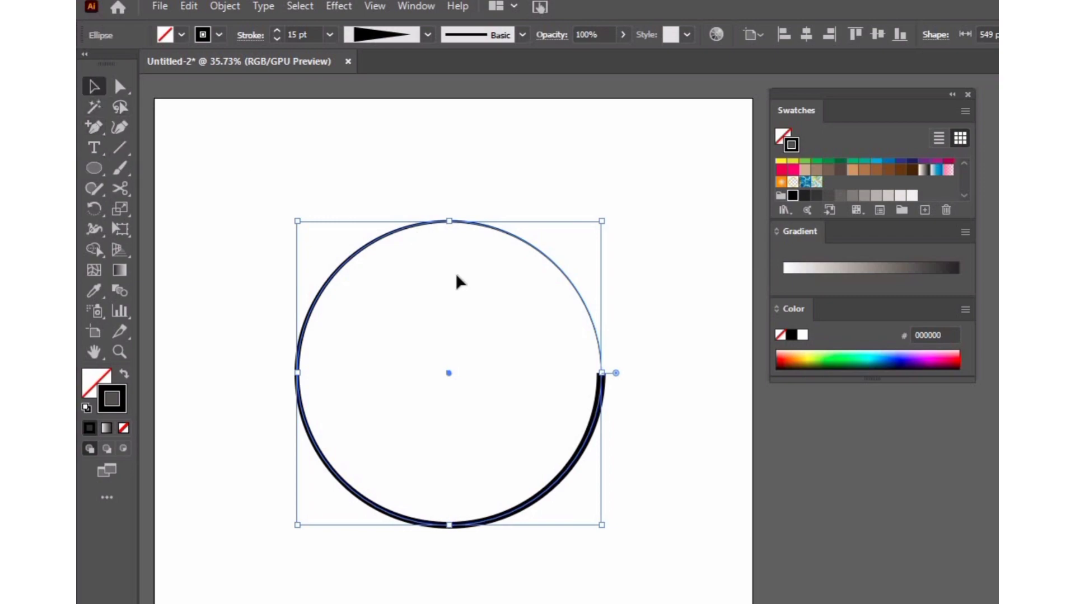
{"action": "left_click_drag", "start_coordinate": [252, 169], "coordinate": [657, 523]}
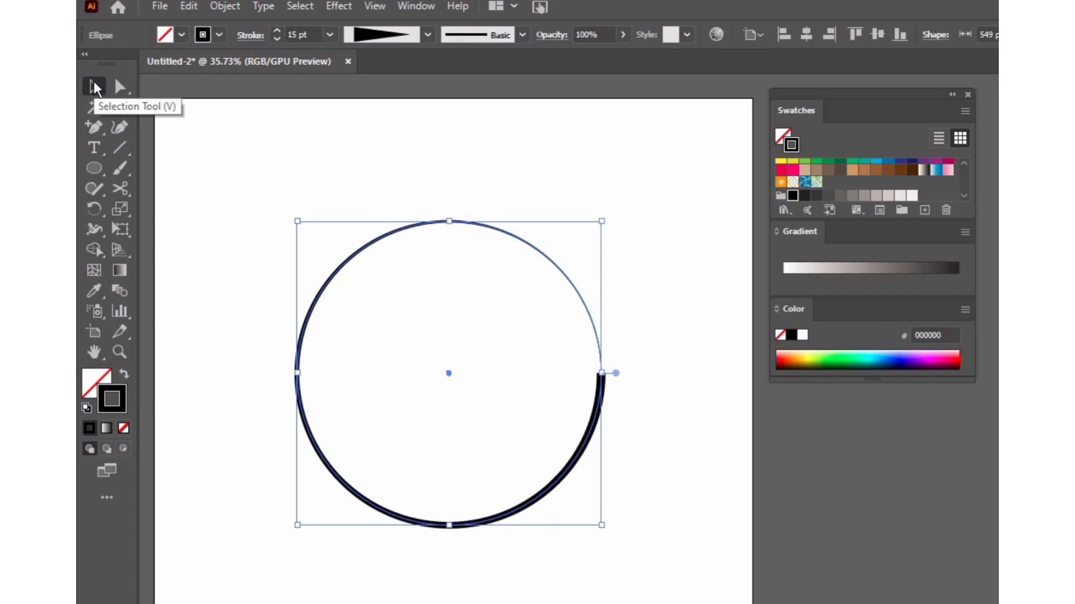
Step: Cut the circle at its four anchor points with the Scissors tool to form four quarter arcs, and deselect everything
{"action": "mouse_move", "coordinate": [122, 189]}
{"action": "left_mouse_down"}
{"action": "mouse_move", "coordinate": [168, 186]}
{"action": "mouse_move", "coordinate": [143, 189]}
{"action": "mouse_move", "coordinate": [187, 206]}
{"action": "left_mouse_up"}
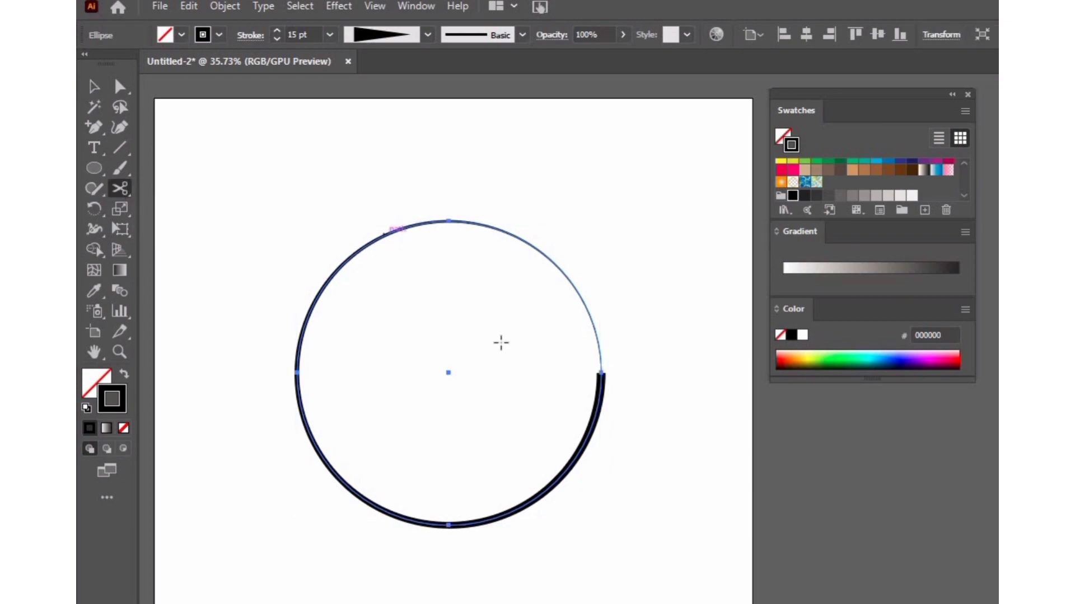
{"action": "left_click", "coordinate": [600, 373]}
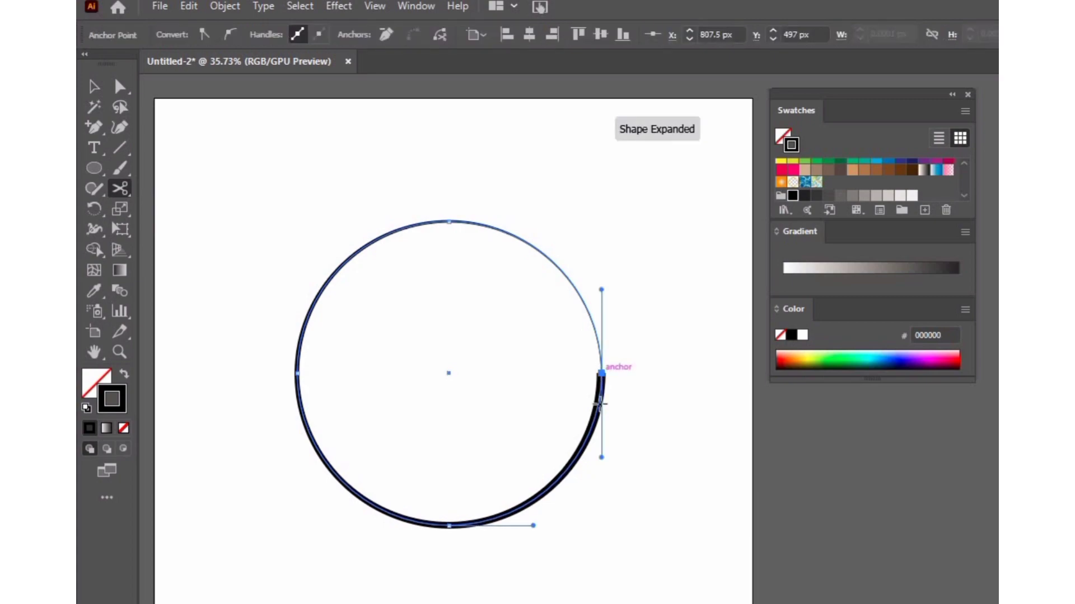
{"action": "left_click", "coordinate": [448, 526]}
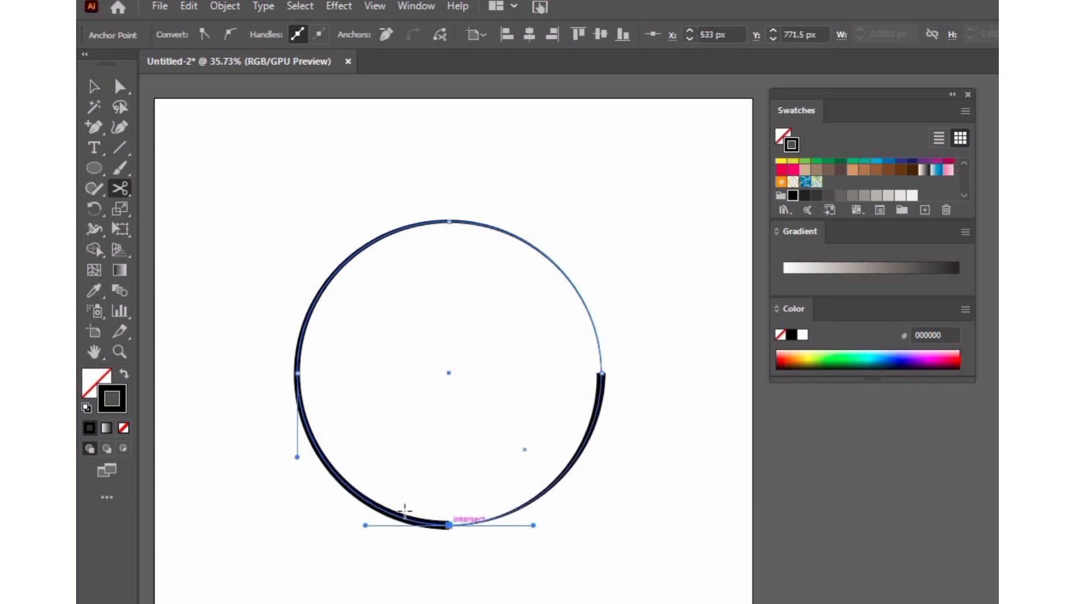
{"action": "left_click", "coordinate": [297, 372]}
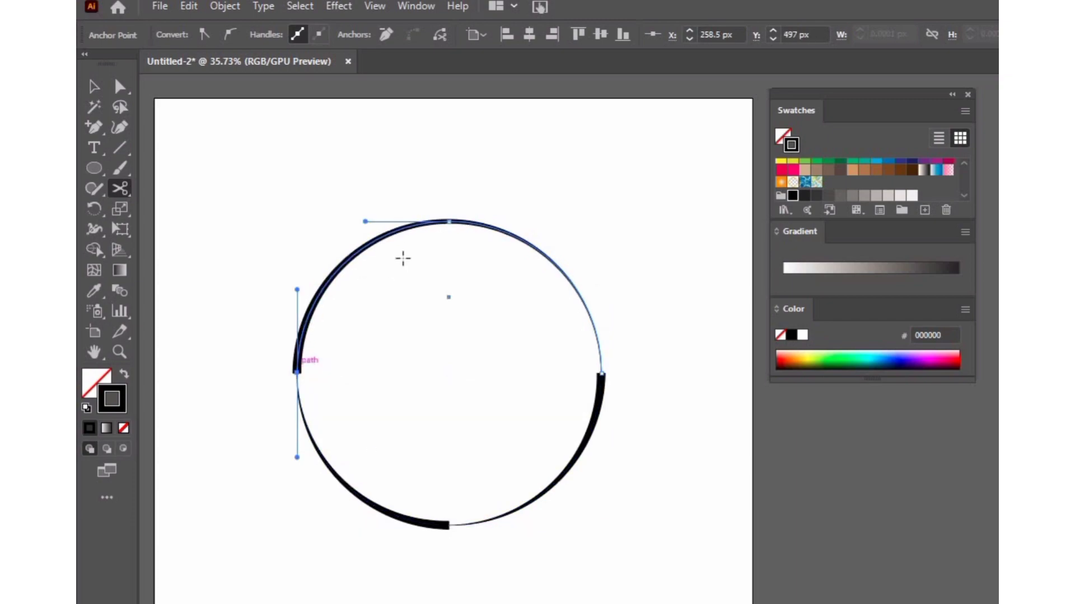
{"action": "left_click", "coordinate": [450, 221]}
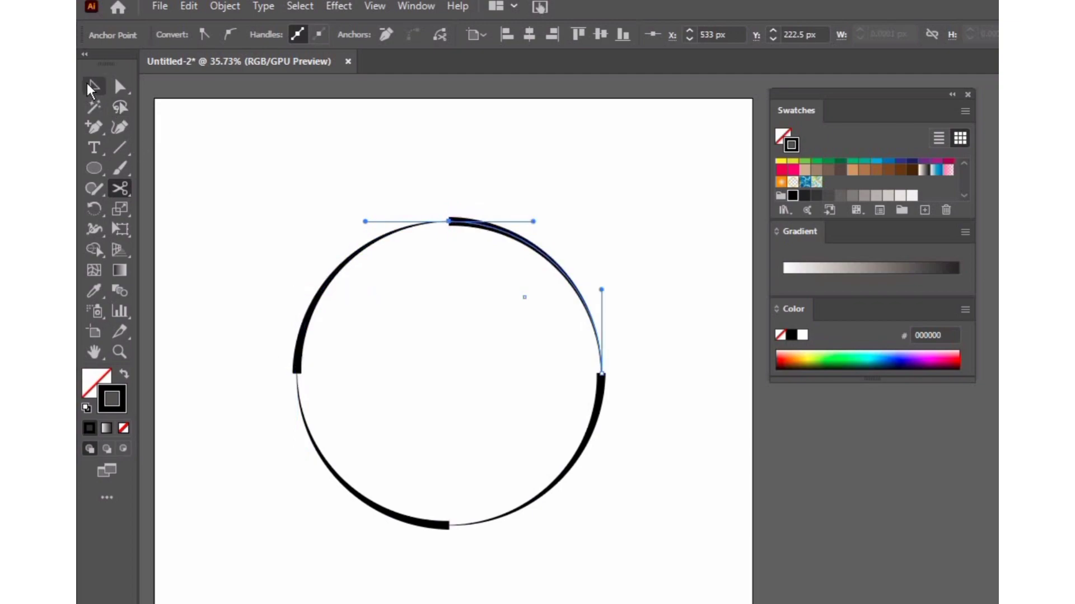
{"action": "left_click", "coordinate": [90, 87]}
{"action": "left_click", "coordinate": [249, 472]}
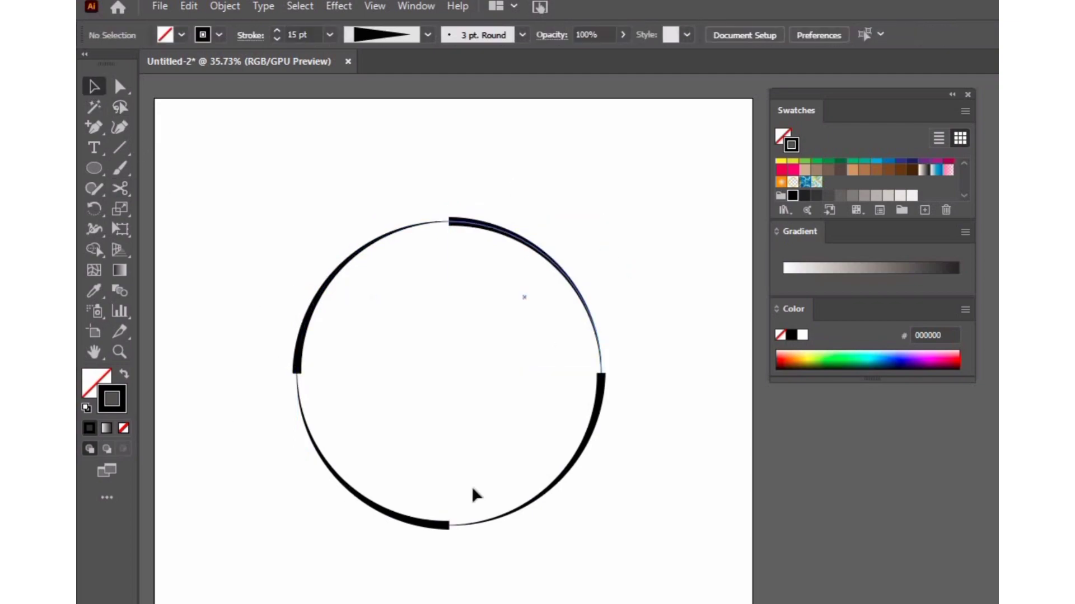
Step: Select the circle's upper-left and lower-right arcs together and look at their stroke options
{"action": "left_click", "coordinate": [356, 256]}
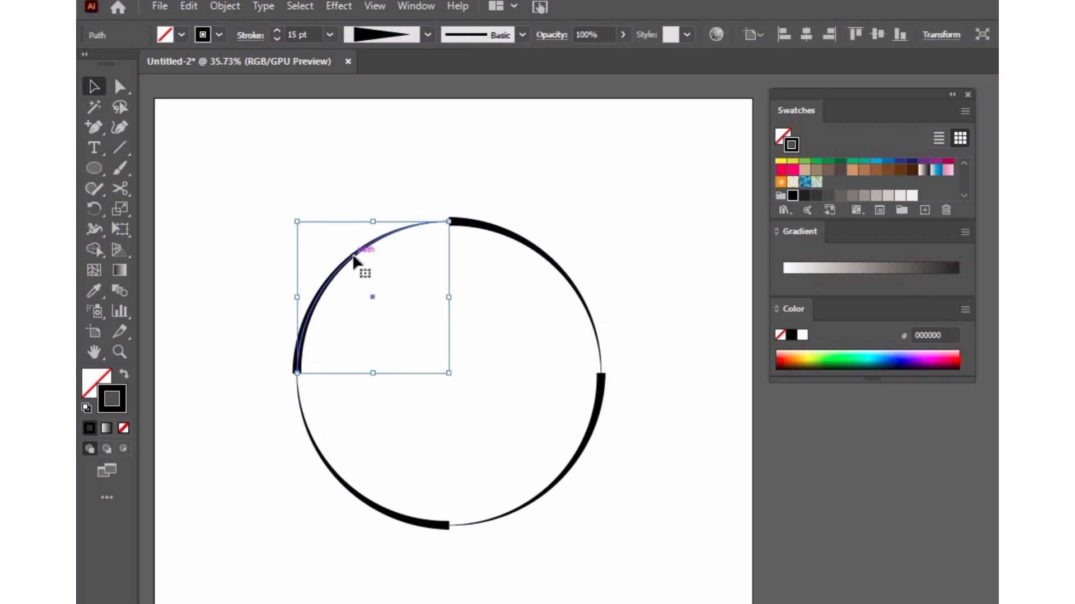
{"action": "left_click", "coordinate": [587, 440], "text": "shift"}
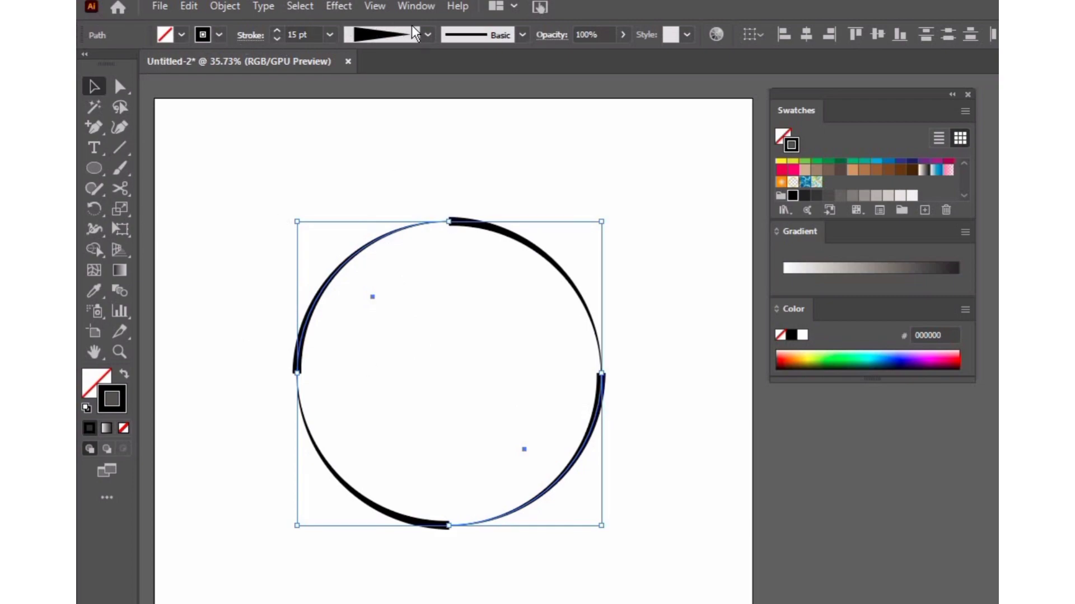
{"action": "left_click", "coordinate": [250, 35]}
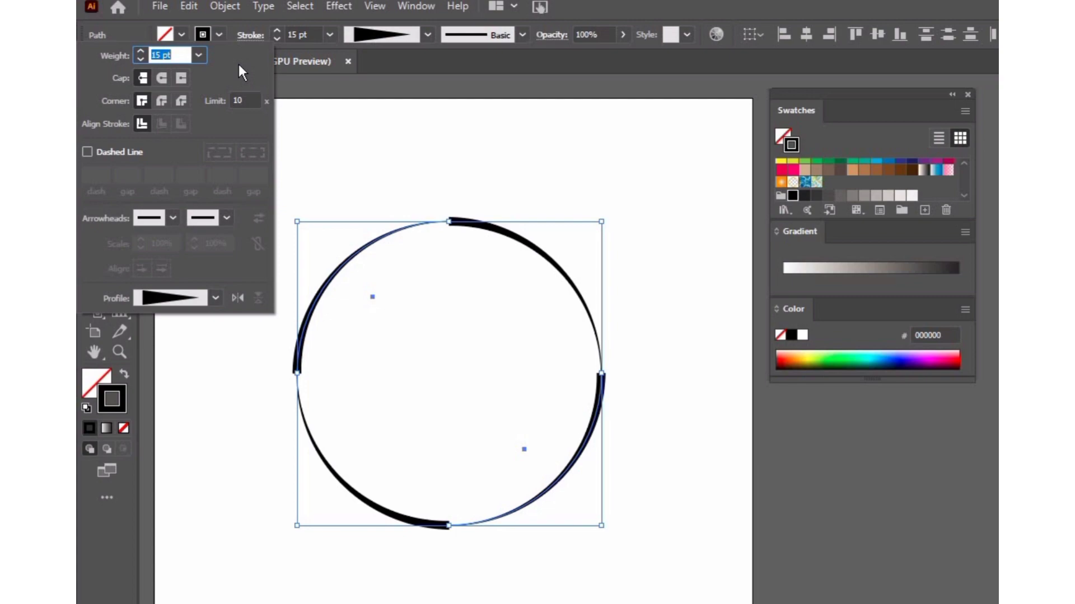
{"action": "left_click", "coordinate": [248, 39]}
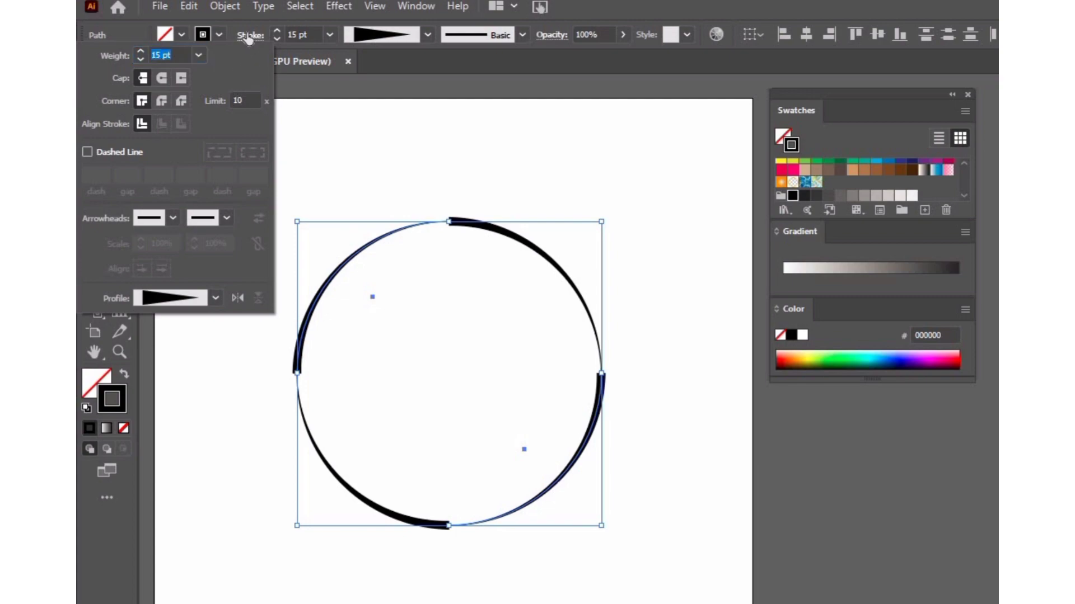
Step: Show the Stroke panel with all its options expanded and dock it beneath the Color panel
{"action": "left_click", "coordinate": [414, 6]}
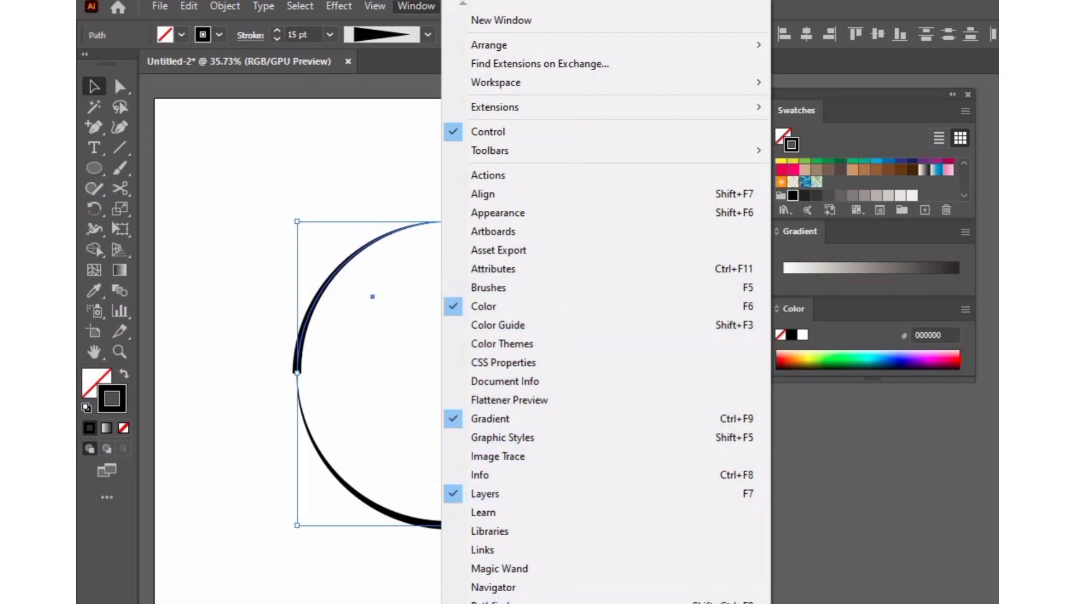
{"action": "left_click", "coordinate": [493, 603]}
{"action": "left_click_drag", "start_coordinate": [782, 262], "coordinate": [672, 224]}
{"action": "left_click", "coordinate": [667, 198]}
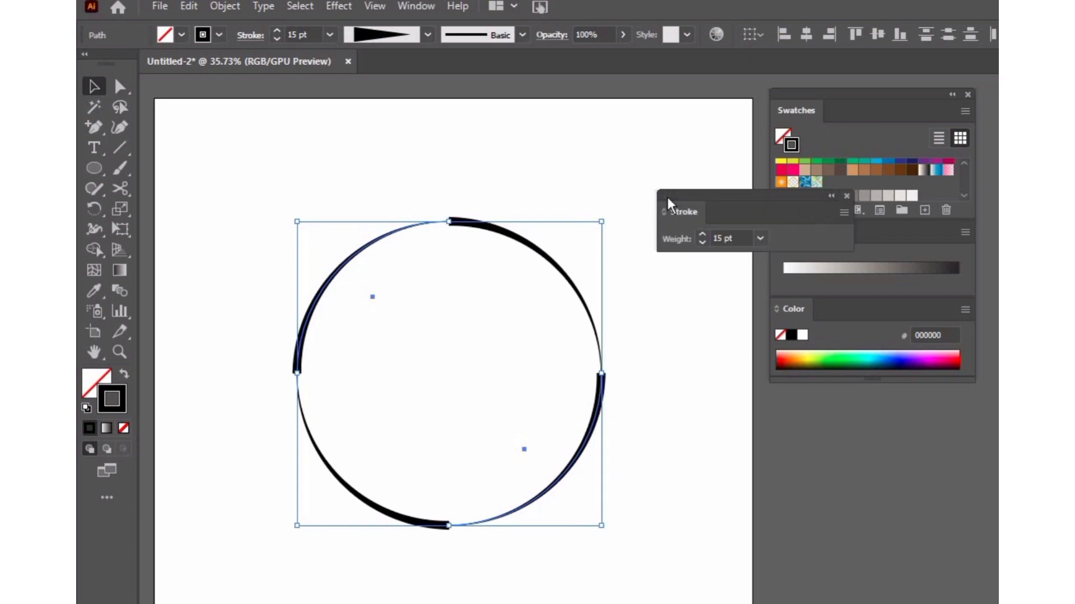
{"action": "mouse_move", "coordinate": [764, 200]}
{"action": "left_mouse_down"}
{"action": "mouse_move", "coordinate": [827, 381]}
{"action": "mouse_move", "coordinate": [867, 411]}
{"action": "left_mouse_up"}
{"action": "left_click", "coordinate": [783, 418]}
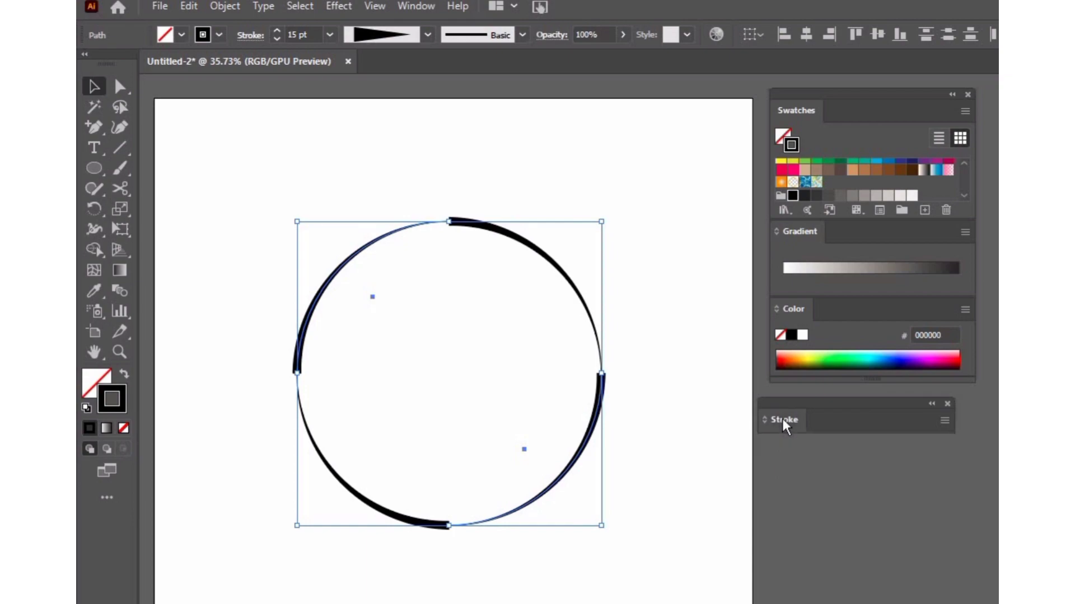
{"action": "left_click", "coordinate": [783, 418]}
{"action": "mouse_move", "coordinate": [876, 409]}
{"action": "left_mouse_down"}
{"action": "mouse_move", "coordinate": [869, 369]}
{"action": "mouse_move", "coordinate": [749, 253]}
{"action": "mouse_move", "coordinate": [891, 372]}
{"action": "mouse_move", "coordinate": [898, 398]}
{"action": "mouse_move", "coordinate": [884, 381]}
{"action": "left_mouse_up"}
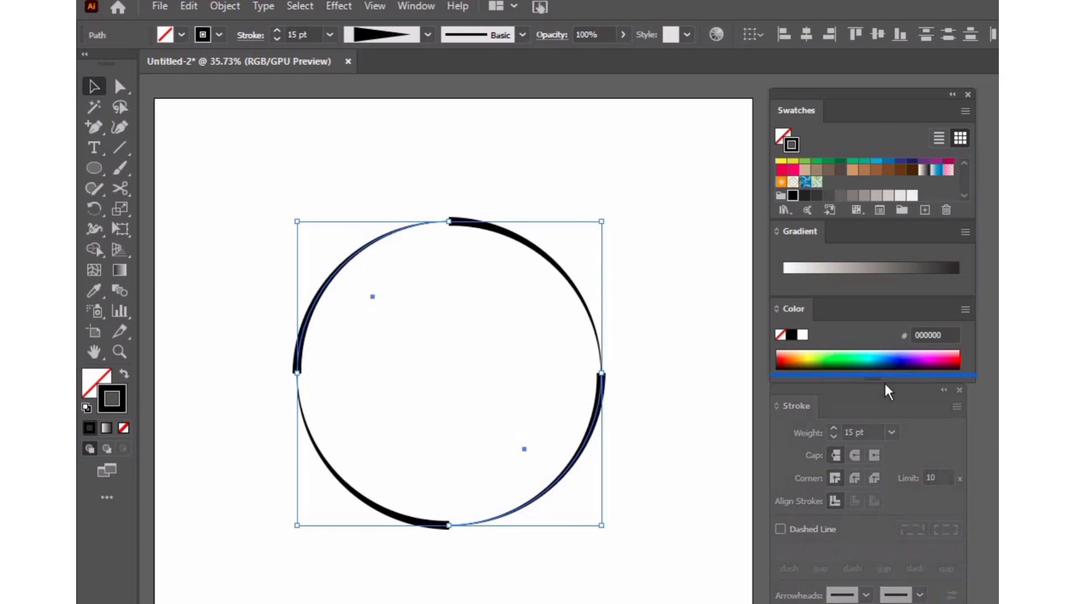
Step: Move the docked panel group higher and collapse its Swatches and Color sections to make room for the stroke options
{"action": "left_click_drag", "start_coordinate": [885, 89], "coordinate": [887, 54]}
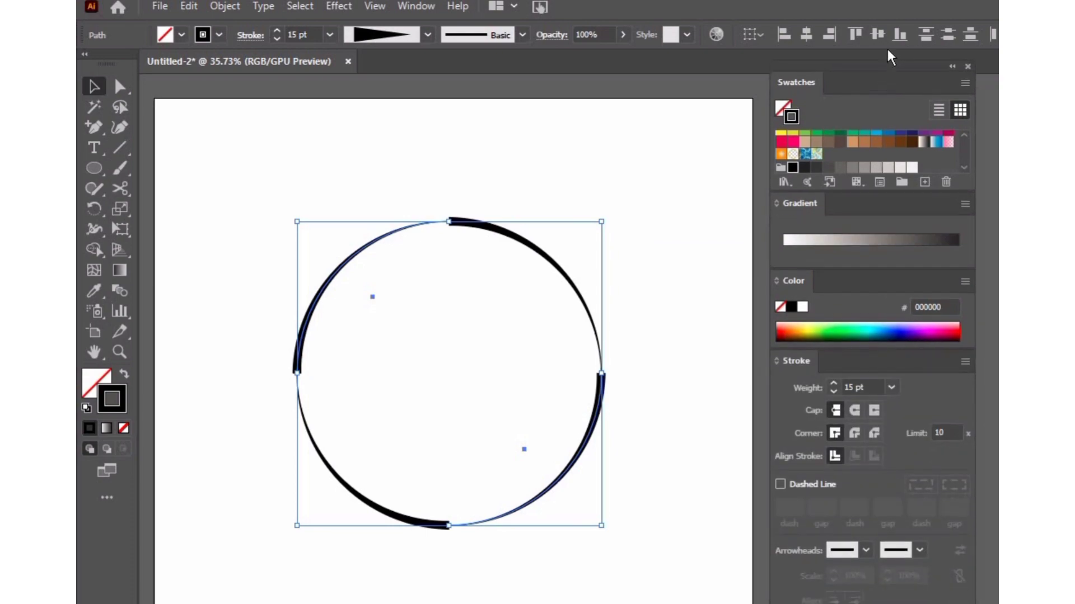
{"action": "left_click", "coordinate": [805, 80]}
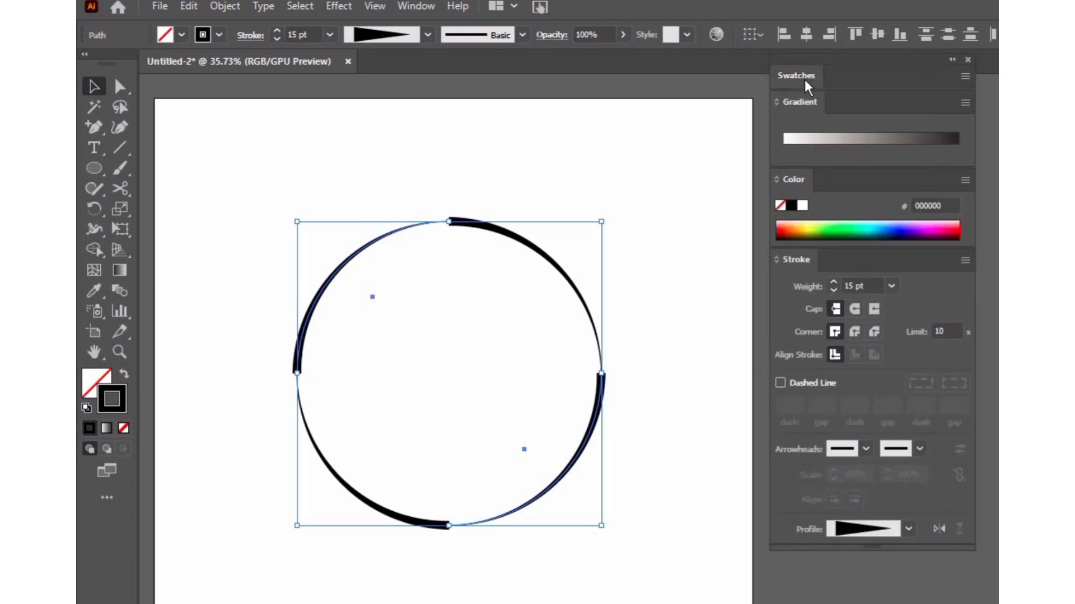
{"action": "left_click", "coordinate": [790, 180]}
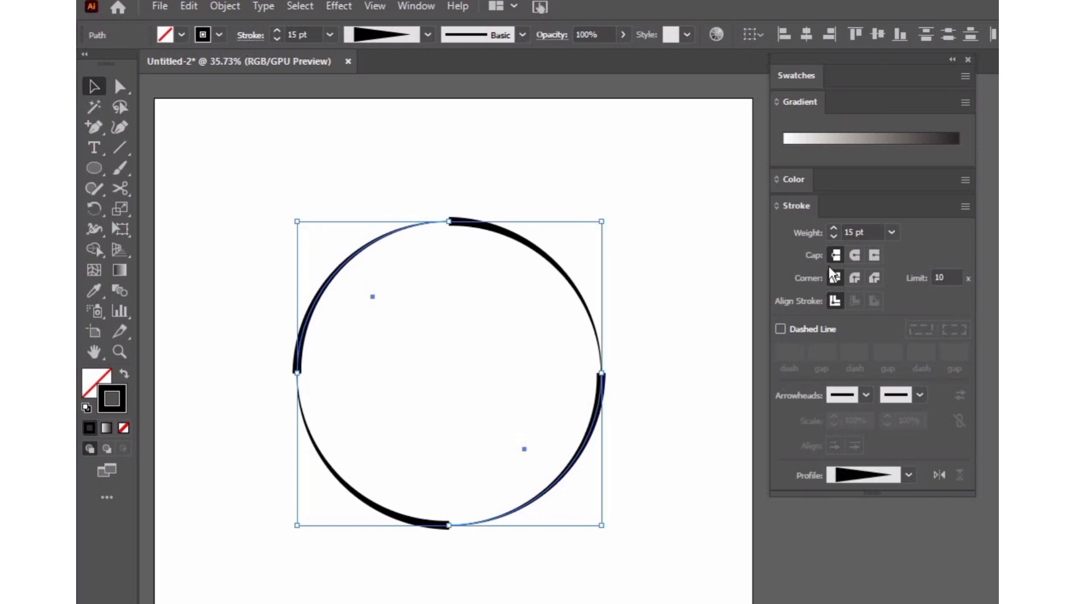
Step: Give the two selected arcs round caps and a dashed line with a 10 pt dash
{"action": "left_click", "coordinate": [853, 257]}
{"action": "left_click", "coordinate": [782, 330]}
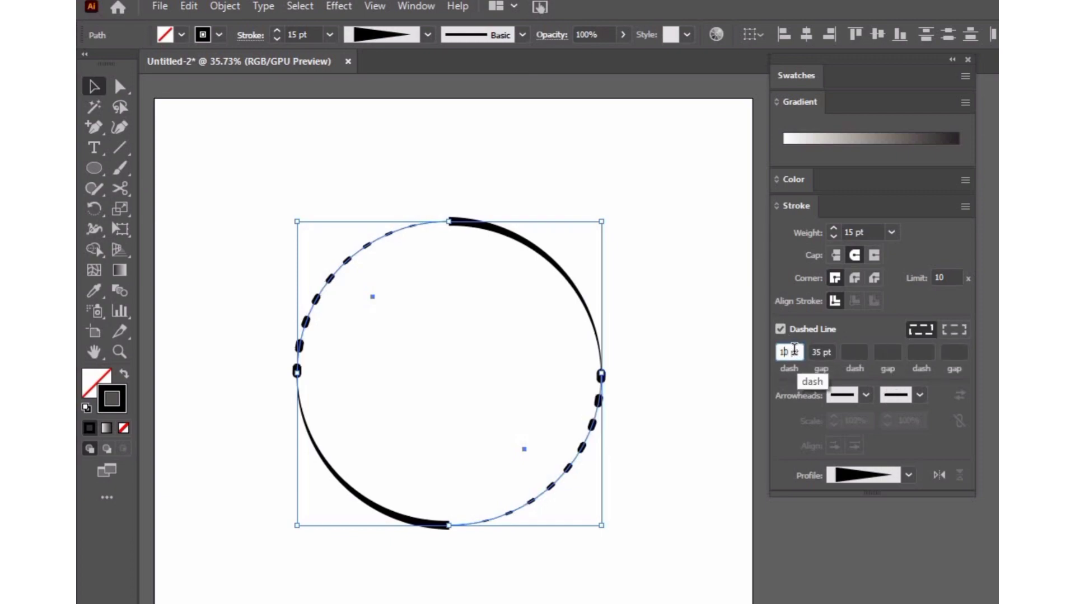
{"action": "left_click_drag", "start_coordinate": [791, 353], "coordinate": [780, 353]}
{"action": "type", "text": "15"}
{"action": "double_click", "coordinate": [792, 351]}
{"action": "type", "text": "10"}
Step: Set the dash gap to 30 pt, align the dashes to corners and path ends, and use round joins
{"action": "left_click", "coordinate": [821, 352]}
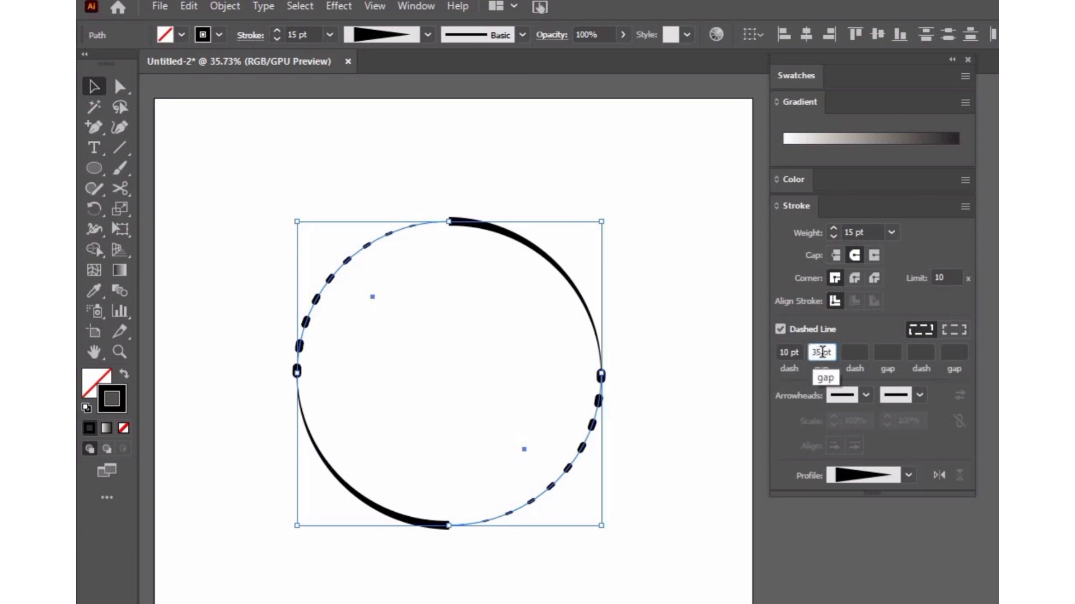
{"action": "left_click_drag", "start_coordinate": [820, 352], "coordinate": [810, 353]}
{"action": "type", "text": "30"}
{"action": "left_click", "coordinate": [946, 330]}
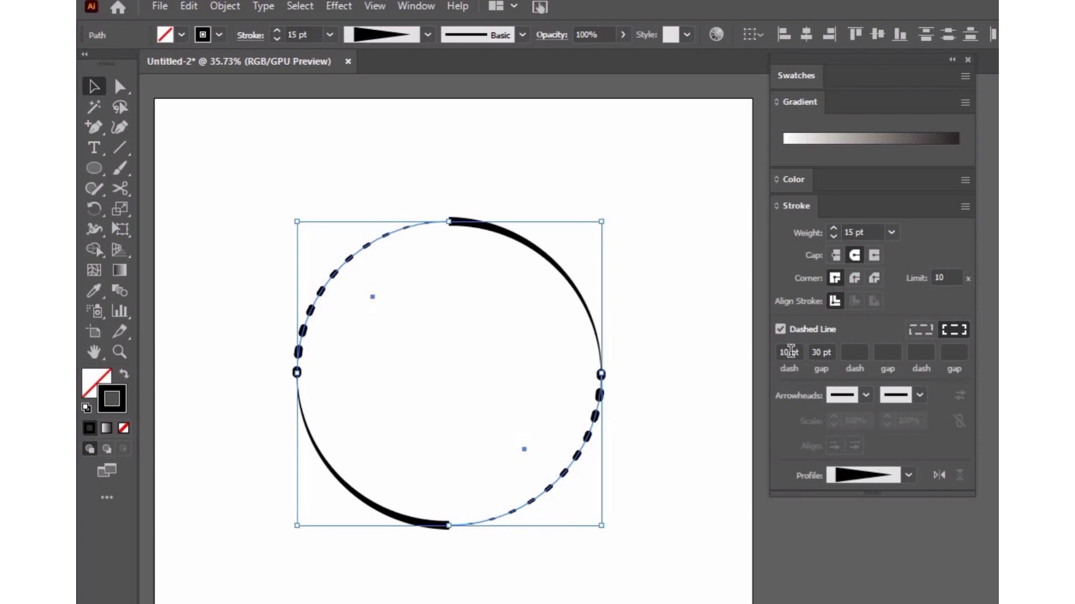
{"action": "left_click", "coordinate": [855, 277]}
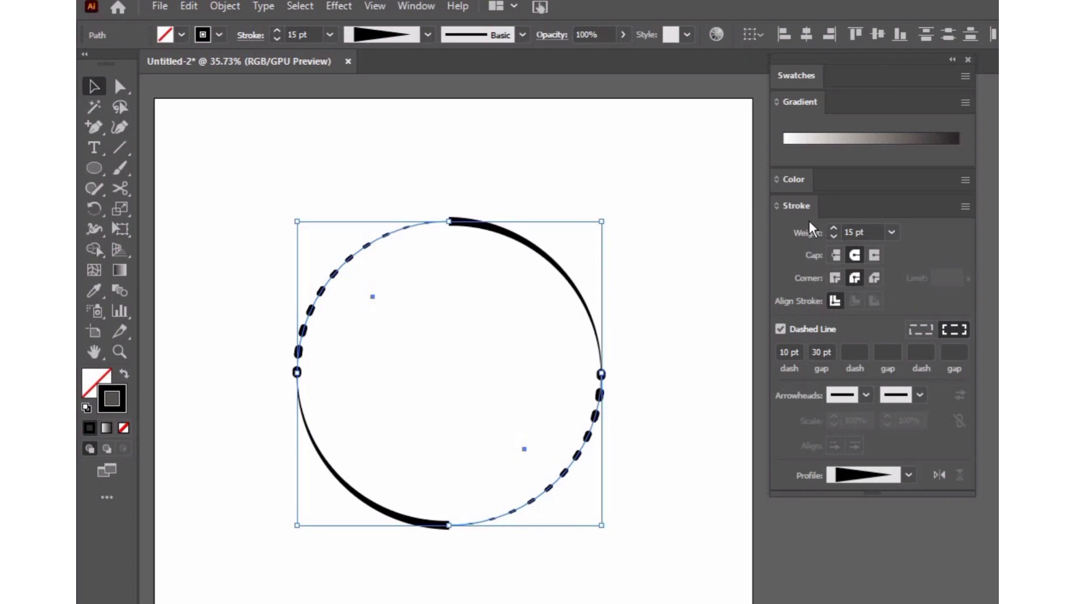
Step: Hide the arrowhead and profile options of the Stroke panel and deselect the two dashed arcs
{"action": "left_click", "coordinate": [777, 206]}
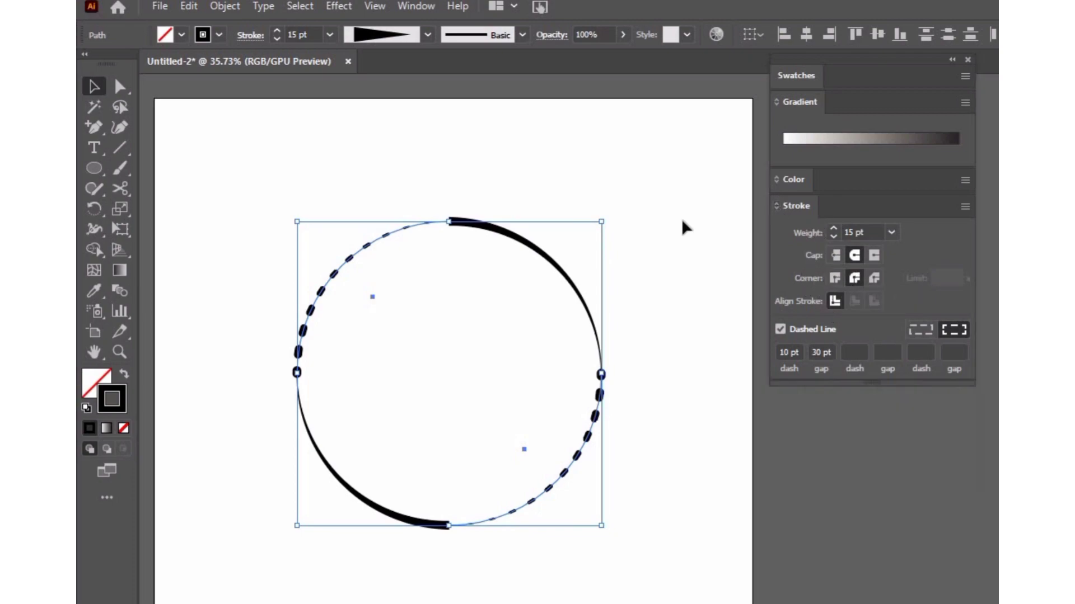
{"action": "left_click", "coordinate": [556, 193]}
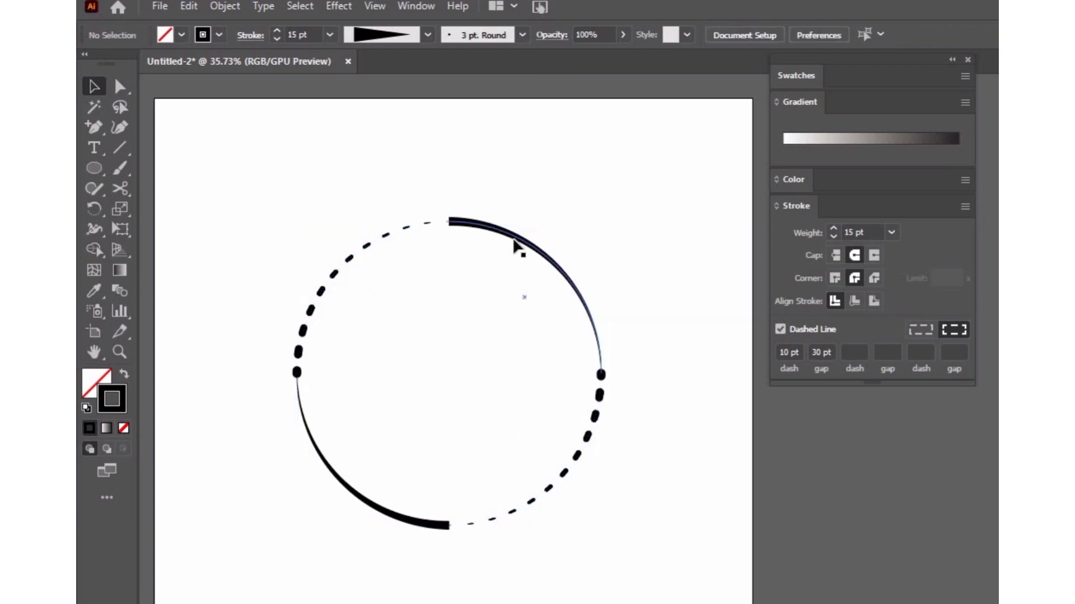
{"action": "left_click", "coordinate": [517, 238]}
{"action": "left_click", "coordinate": [308, 428]}
{"action": "key", "text": "v"}
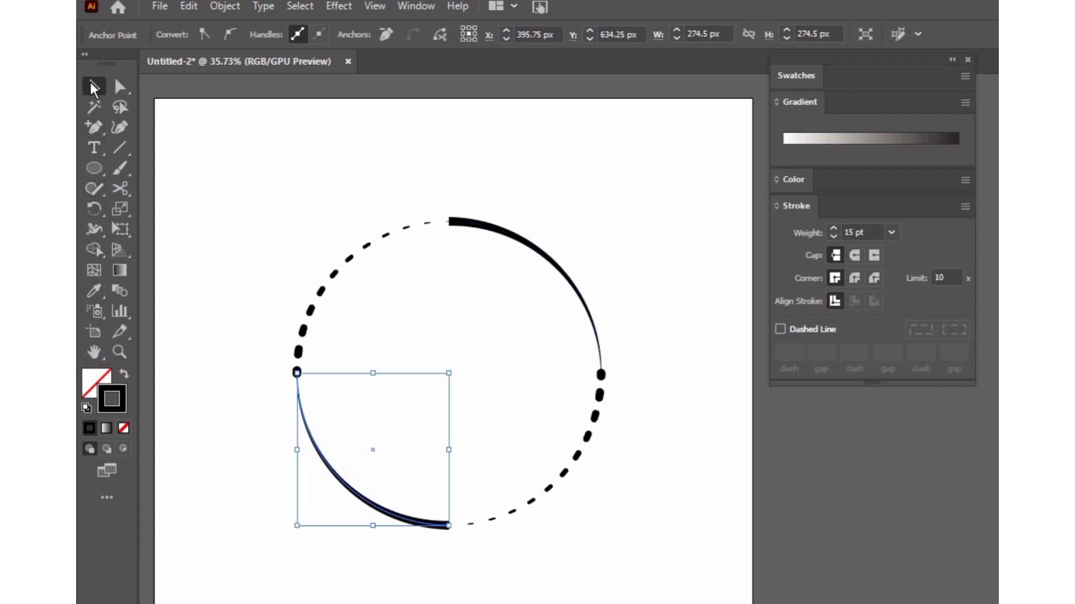
{"action": "left_click", "coordinate": [274, 199]}
{"action": "left_click", "coordinate": [413, 522]}
{"action": "left_click", "coordinate": [557, 275]}
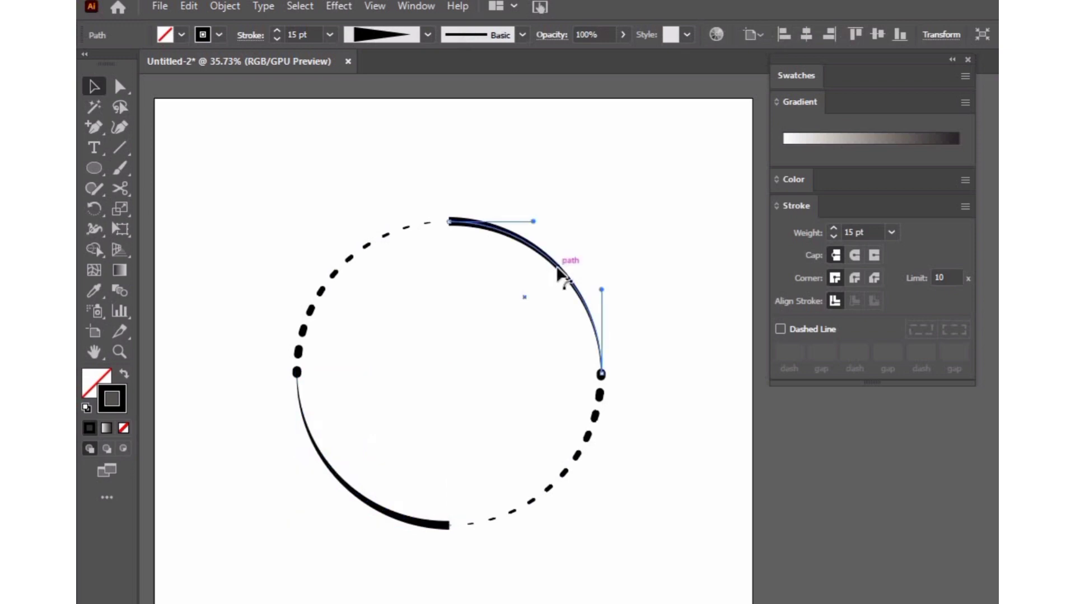
{"action": "left_click", "coordinate": [356, 496]}
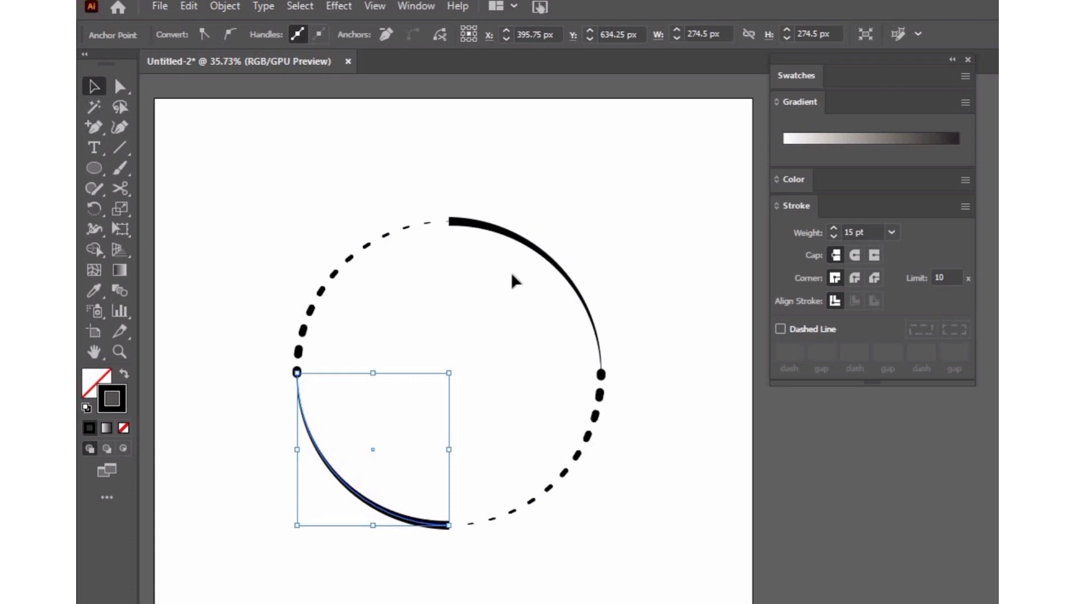
{"action": "left_click_drag", "start_coordinate": [558, 211], "coordinate": [290, 565]}
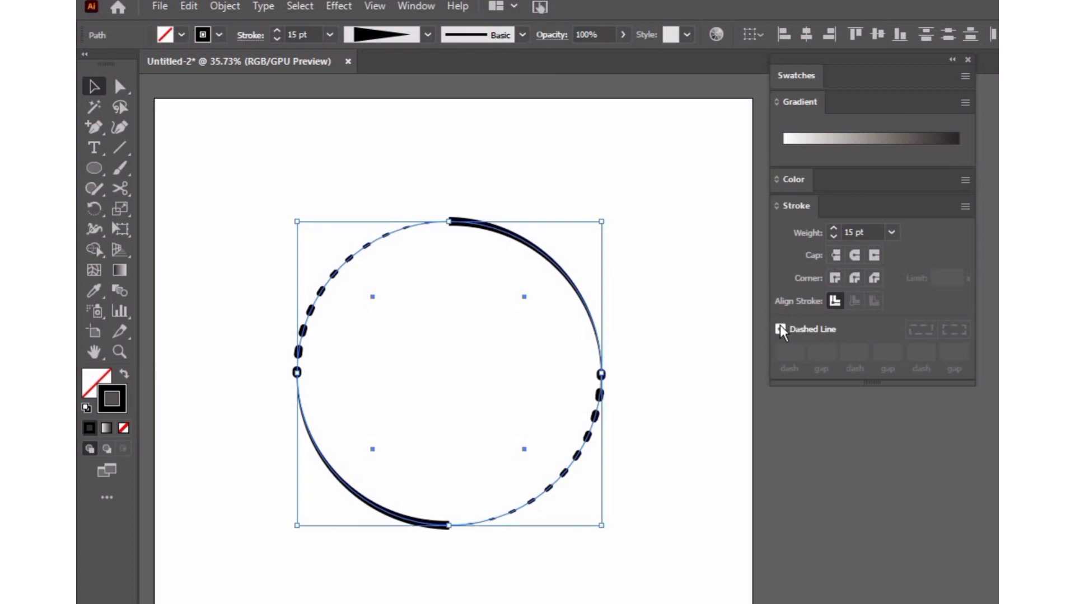
{"action": "left_click", "coordinate": [543, 193]}
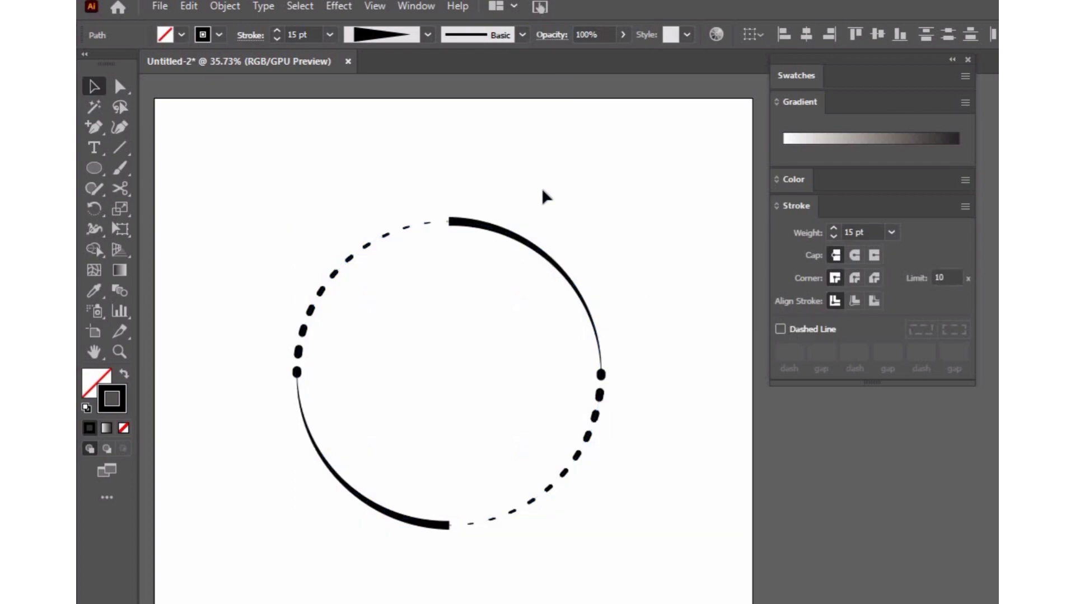
Step: Turn the solid upper-right arc into a dashed line with 10 pt dash, 30 pt gap, round caps and round joins
{"action": "left_click", "coordinate": [513, 256]}
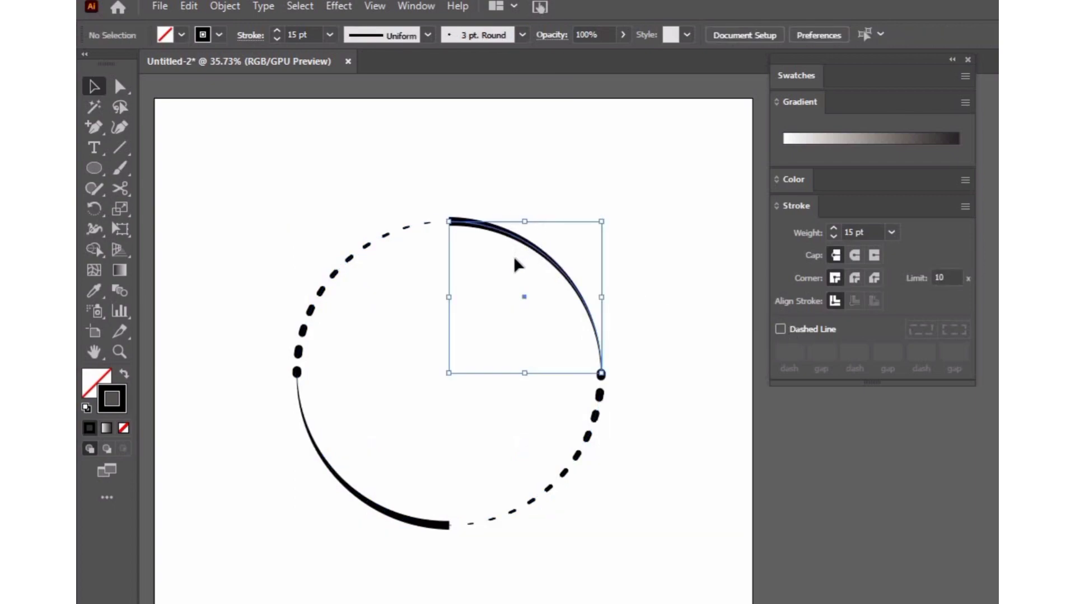
{"action": "left_click", "coordinate": [787, 328]}
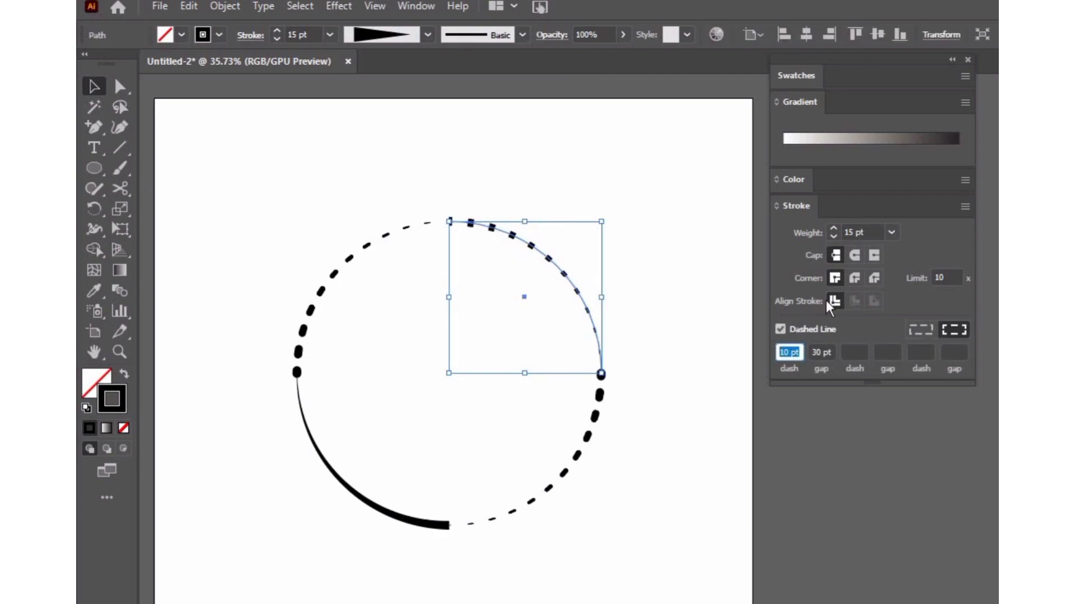
{"action": "left_click", "coordinate": [854, 256]}
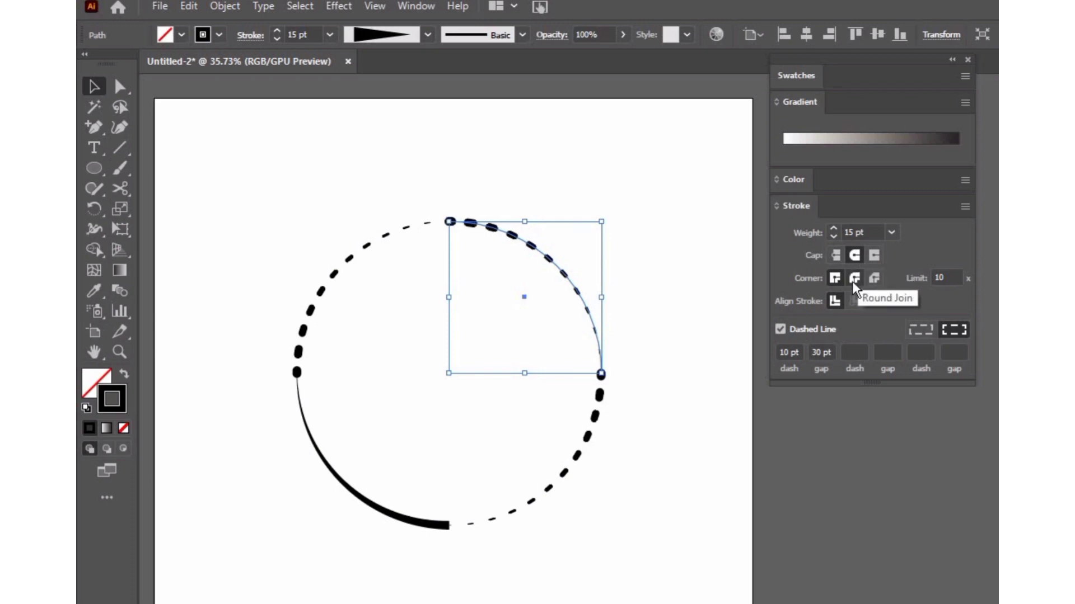
{"action": "left_click", "coordinate": [855, 278]}
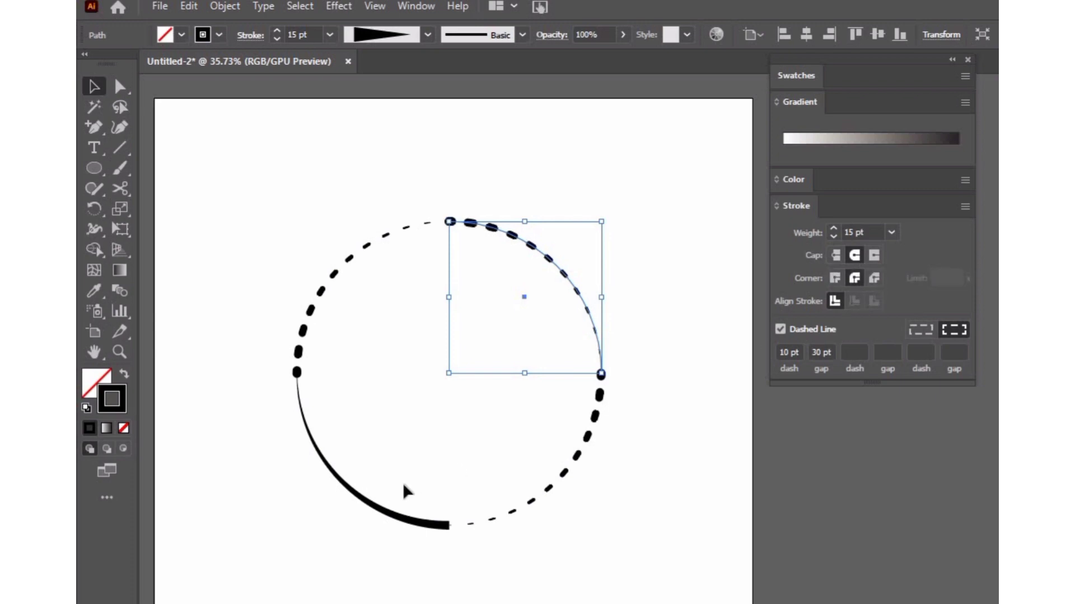
Step: Give the solid lower-left arc round caps, round joins and a dashed line with 10 pt dash and 30 pt gap
{"action": "left_click", "coordinate": [380, 506]}
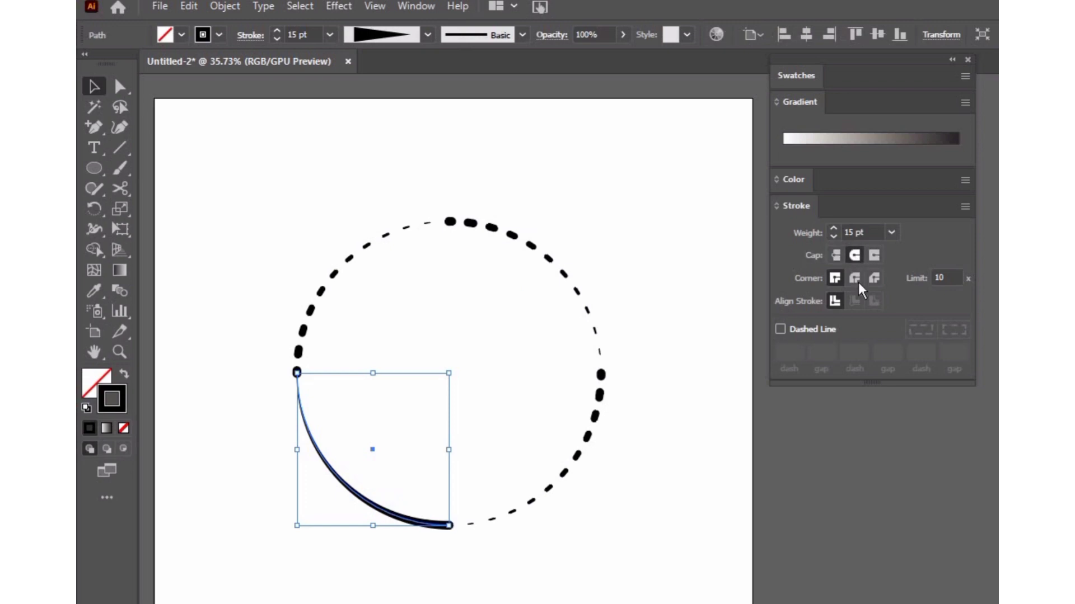
{"action": "left_click", "coordinate": [857, 281]}
{"action": "left_click", "coordinate": [811, 326]}
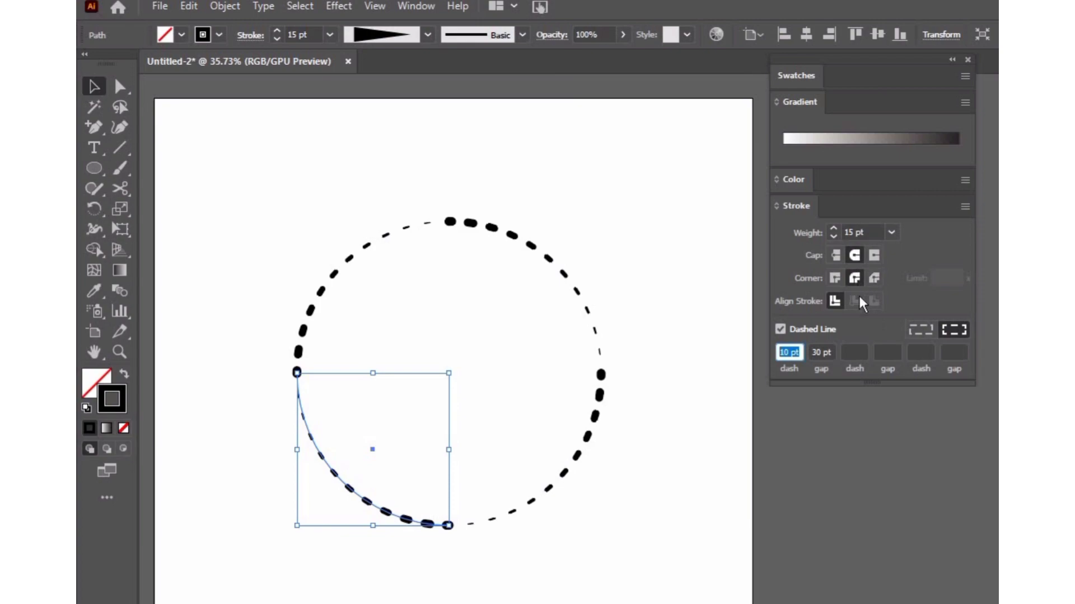
{"action": "left_click", "coordinate": [681, 341]}
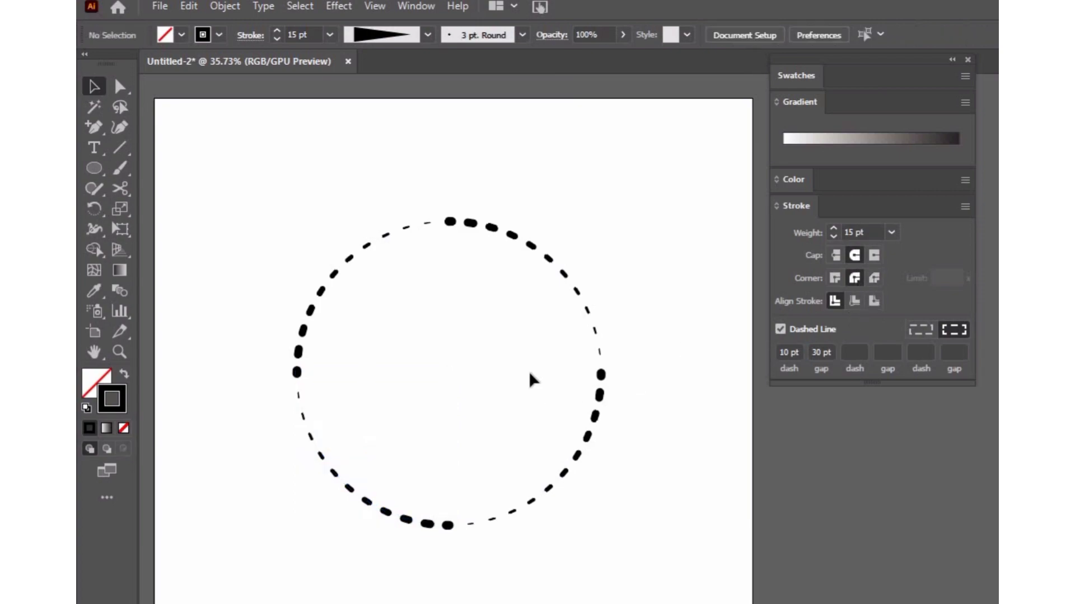
Step: Colour the stroke of the upper-right dashed arc pure red from the swatches
{"action": "left_click", "coordinate": [560, 279]}
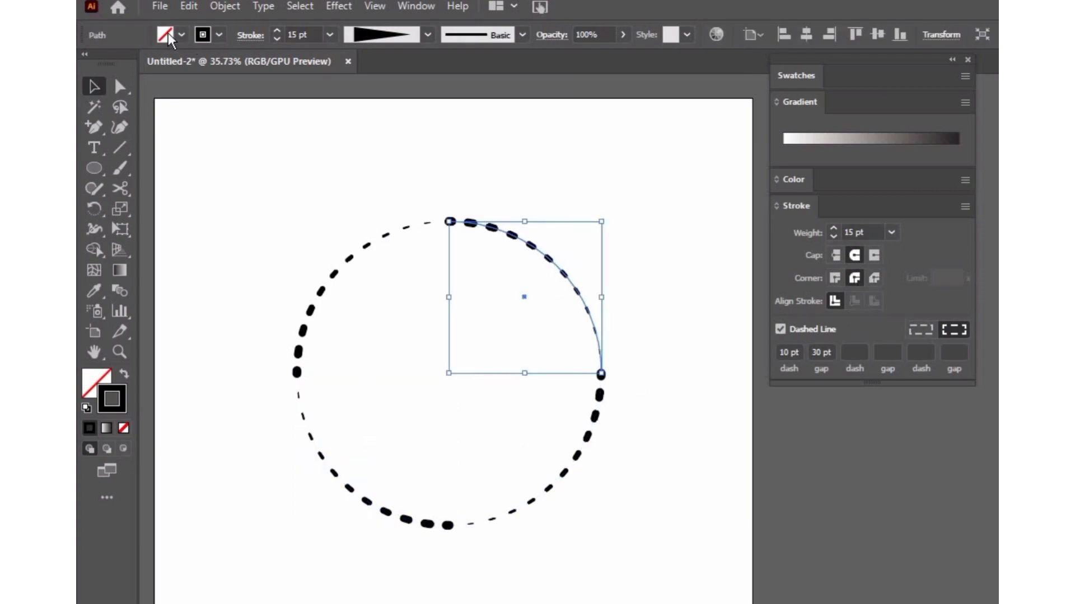
{"action": "left_click", "coordinate": [204, 35]}
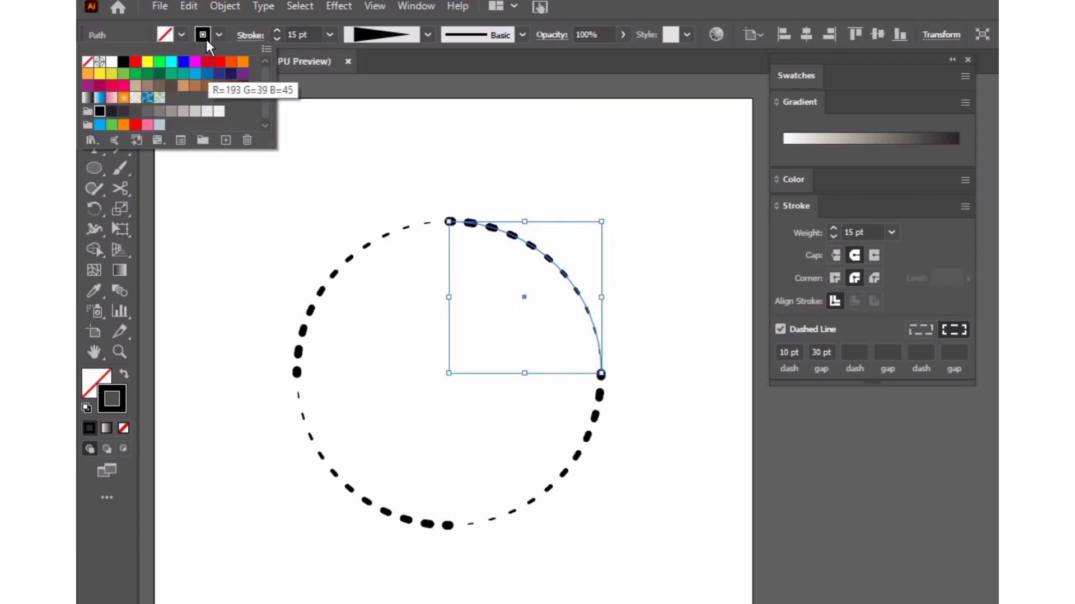
{"action": "left_click", "coordinate": [135, 63]}
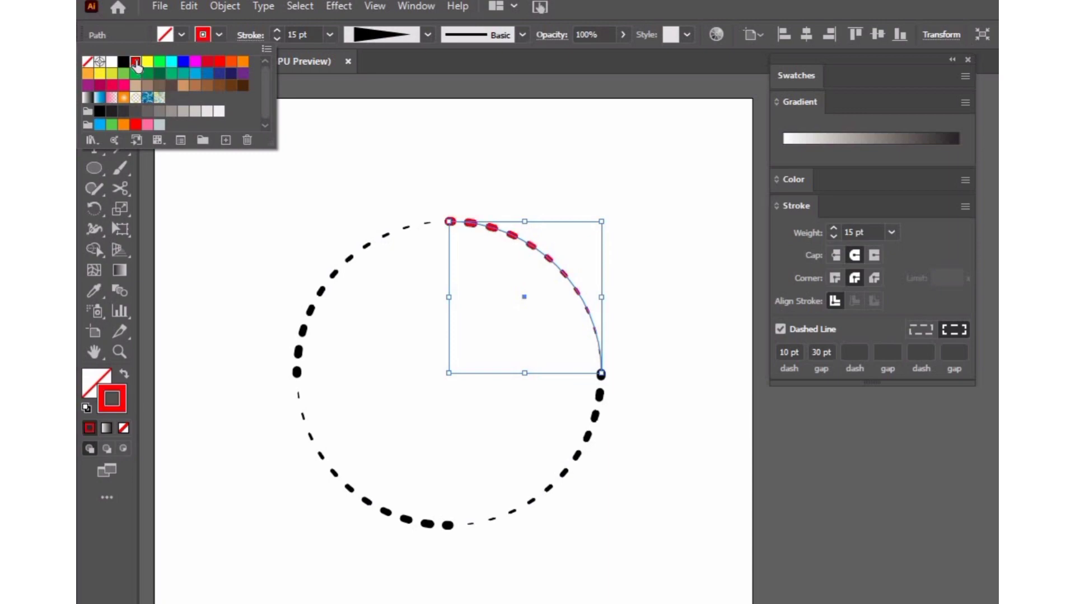
Step: Apply the same red swatch to the lower-left arc's stroke, keep all swatches, and reduce the Stroke panel to its weight setting
{"action": "left_click", "coordinate": [311, 442]}
{"action": "left_click_drag", "start_coordinate": [302, 473], "coordinate": [335, 451]}
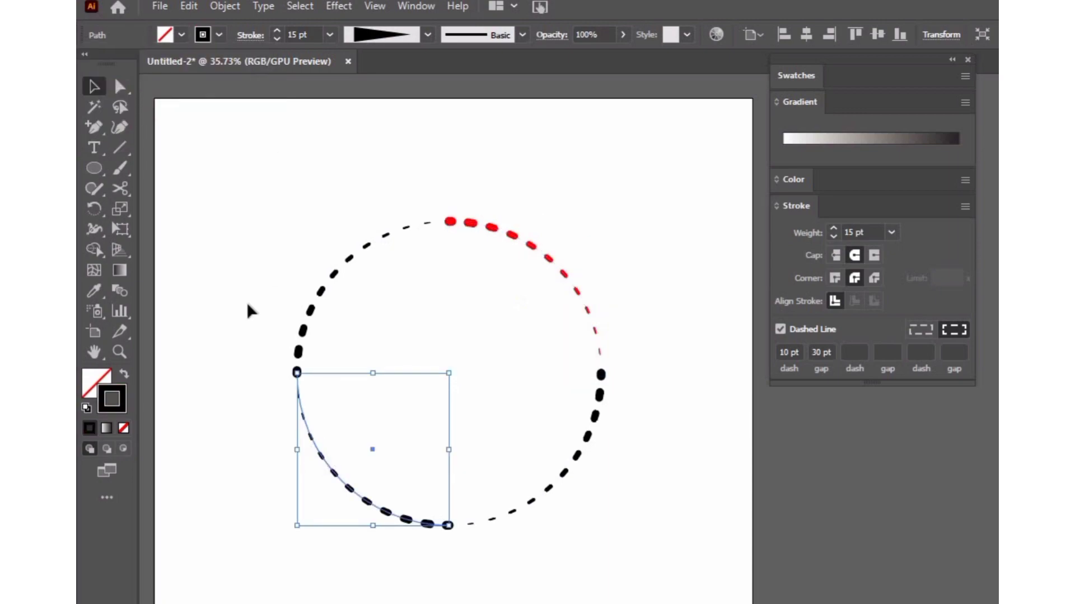
{"action": "left_click", "coordinate": [203, 38]}
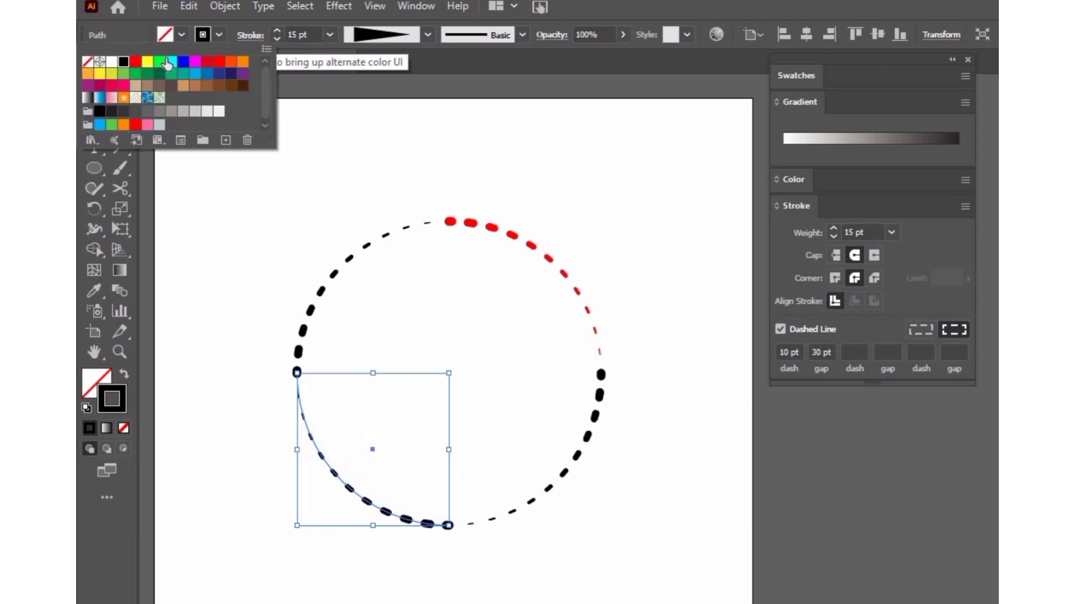
{"action": "left_click", "coordinate": [135, 62]}
{"action": "left_click", "coordinate": [252, 140]}
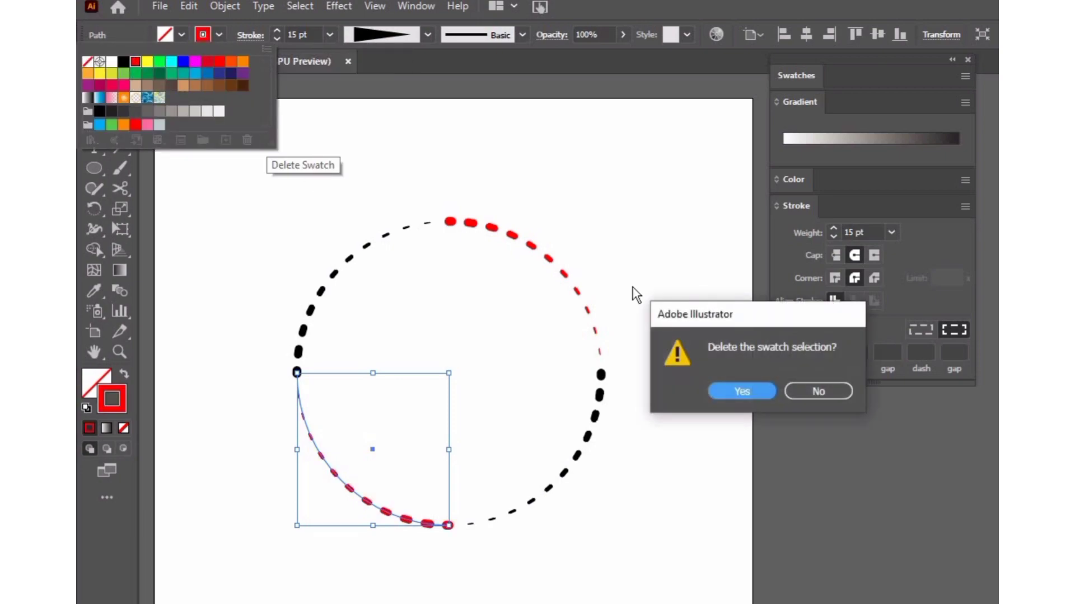
{"action": "left_click", "coordinate": [819, 390]}
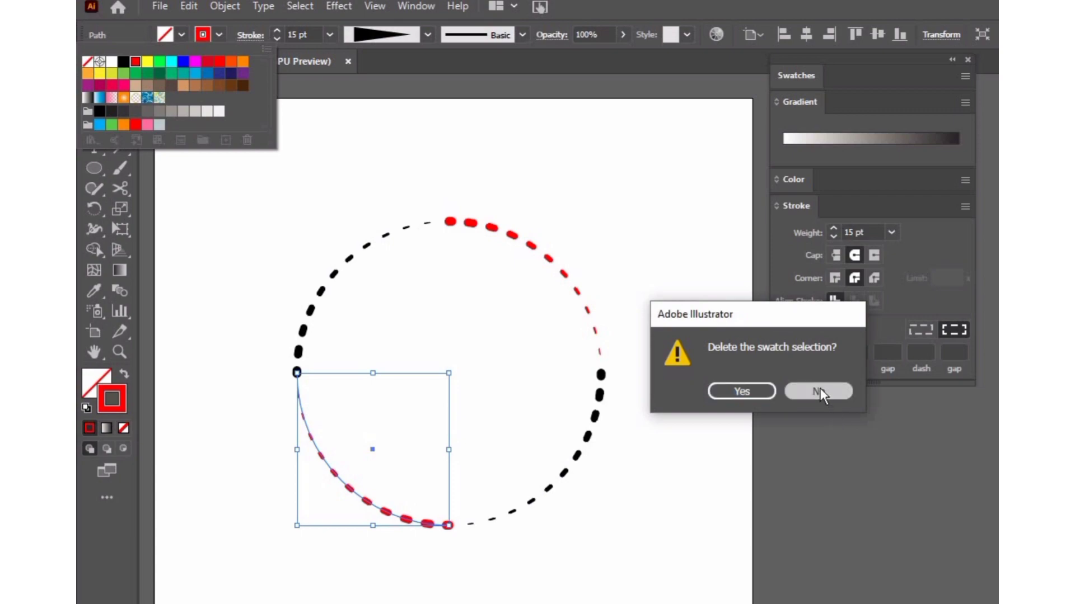
{"action": "left_click", "coordinate": [800, 204]}
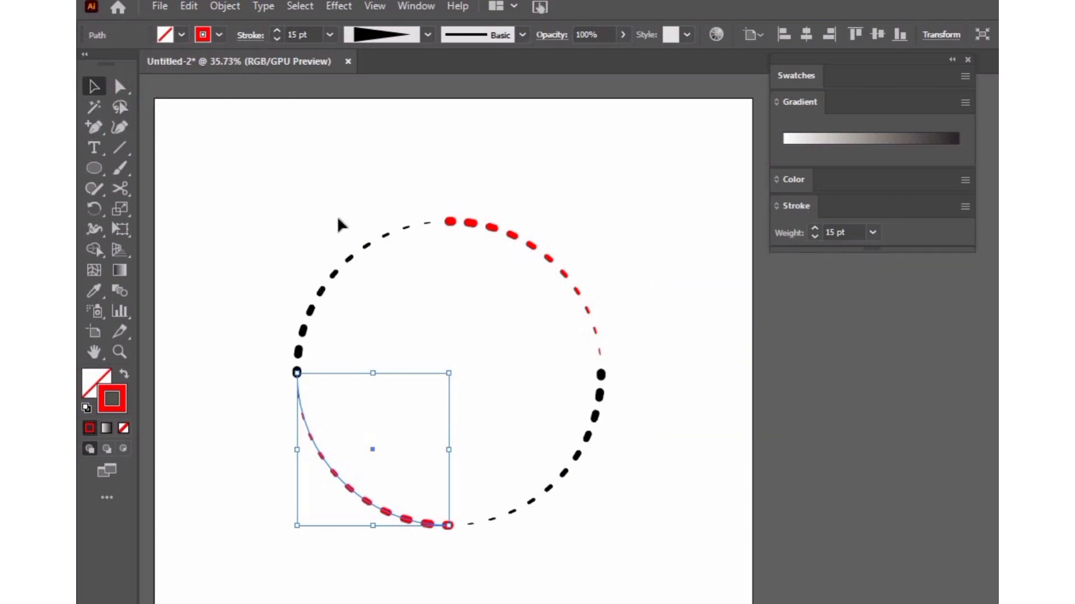
Step: Select all four dashed arcs of the circle and group them
{"action": "left_click", "coordinate": [355, 194]}
{"action": "left_click_drag", "start_coordinate": [312, 190], "coordinate": [682, 577]}
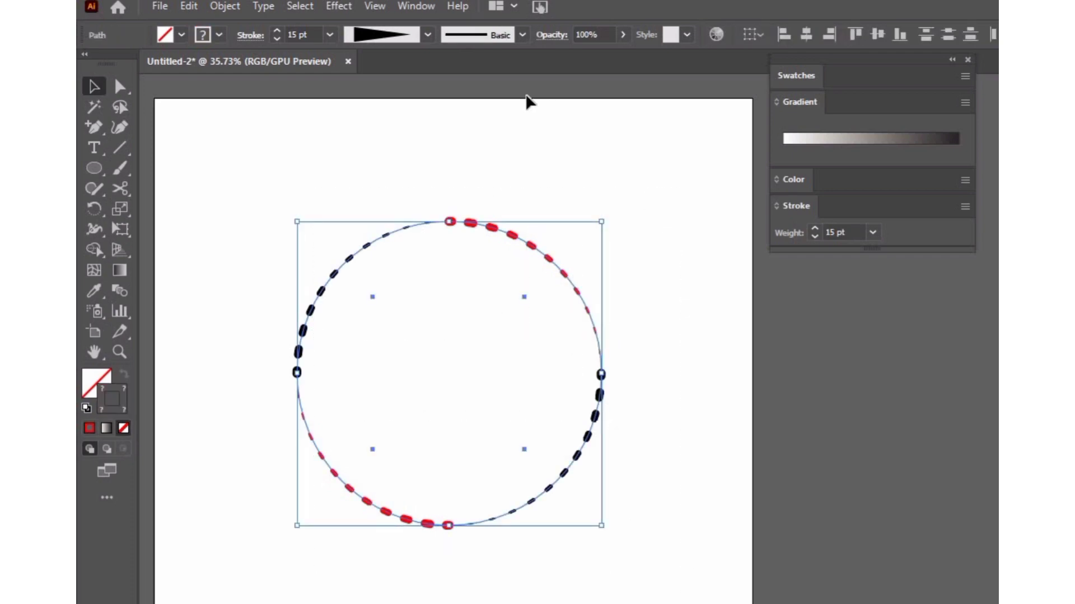
{"action": "left_click", "coordinate": [570, 278]}
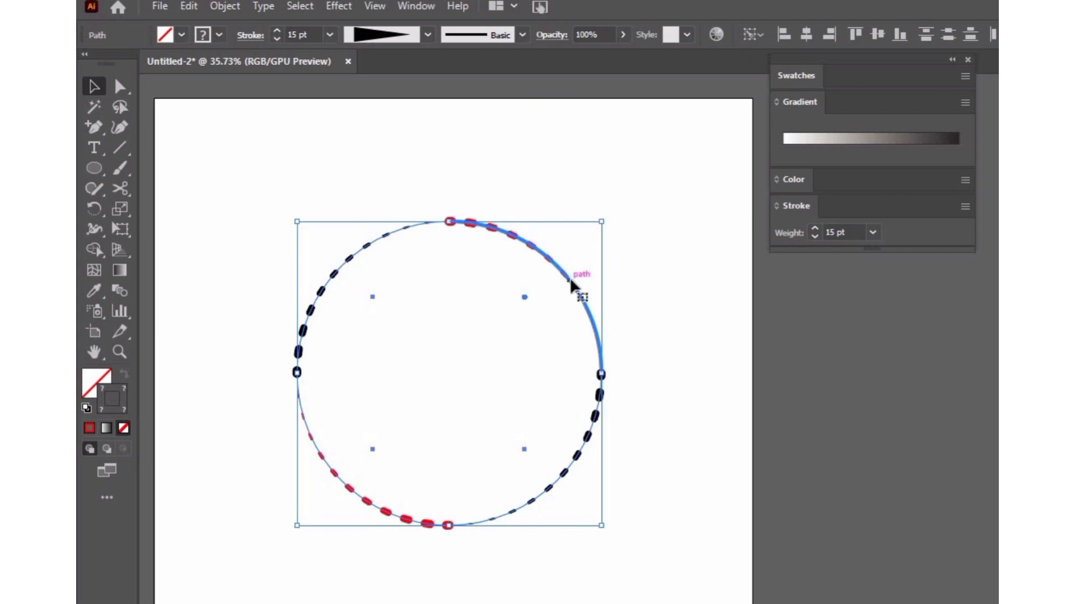
{"action": "right_click", "coordinate": [535, 386]}
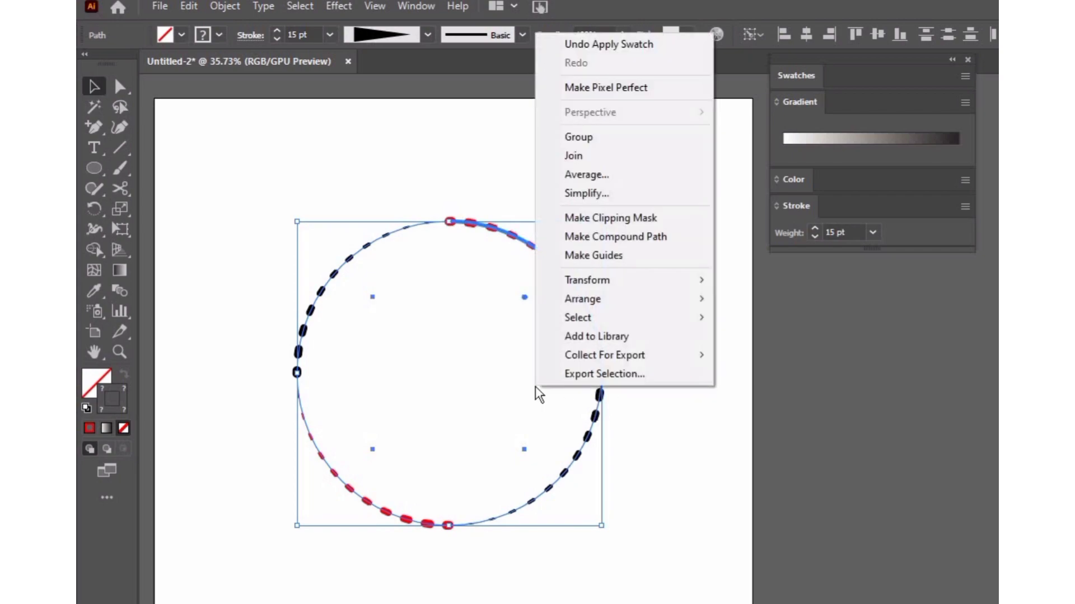
{"action": "left_click", "coordinate": [627, 136]}
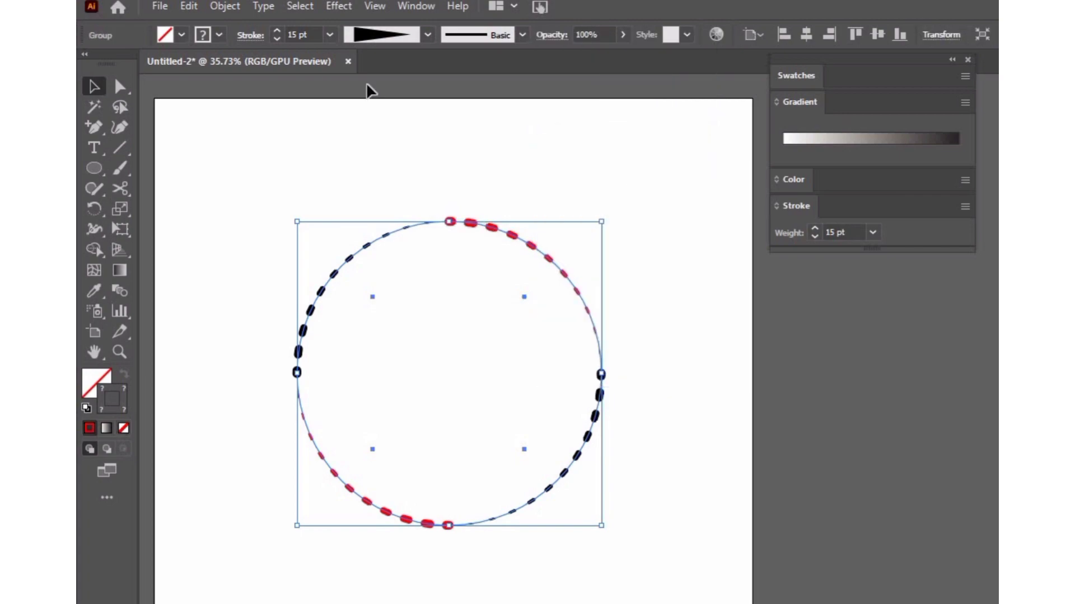
{"action": "left_click", "coordinate": [338, 6]}
{"action": "mouse_move", "coordinate": [447, 156]}
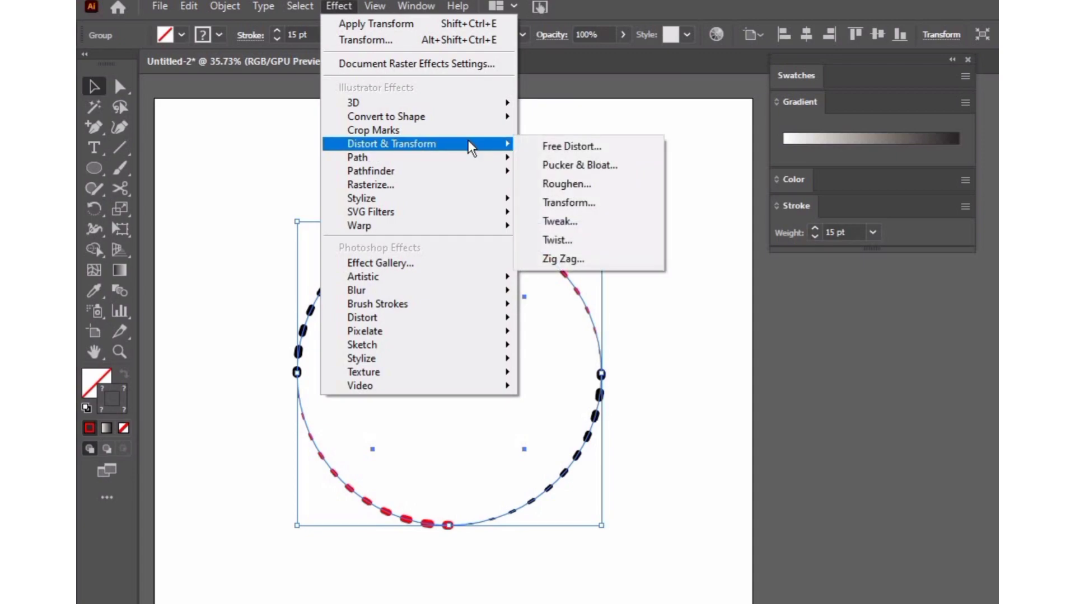
{"action": "left_click", "coordinate": [546, 201]}
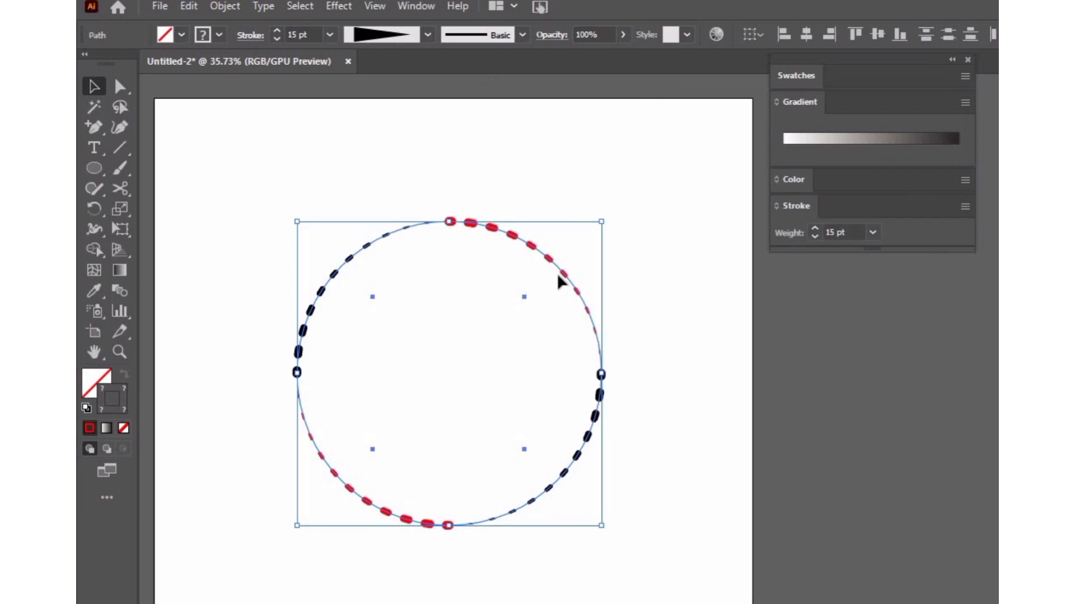
Step: Group the four selected arcs again
{"action": "right_click", "coordinate": [558, 274]}
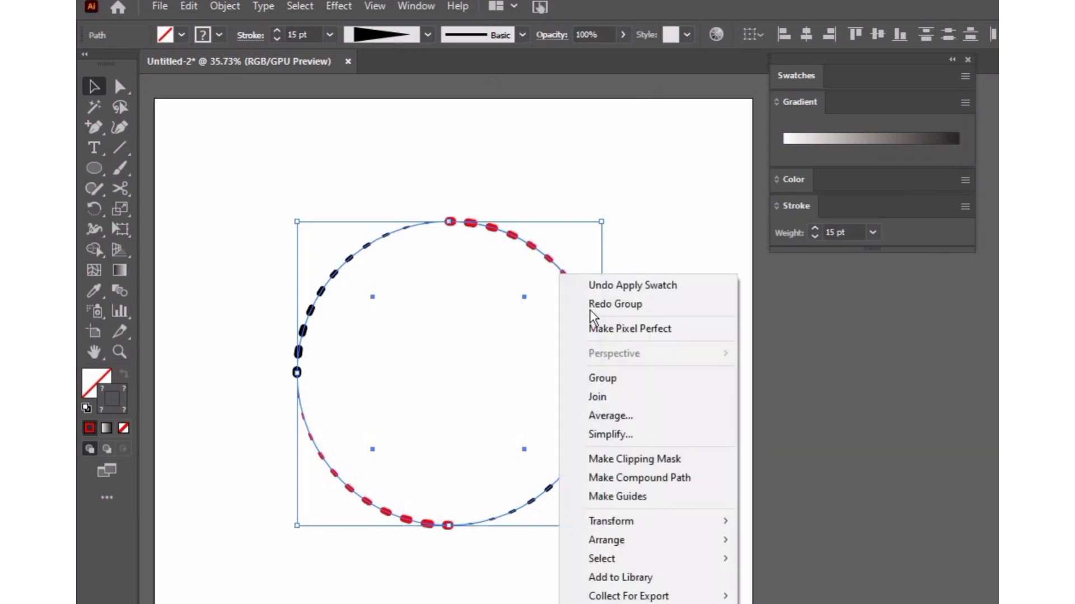
{"action": "left_click", "coordinate": [604, 375]}
{"action": "right_click", "coordinate": [563, 270]}
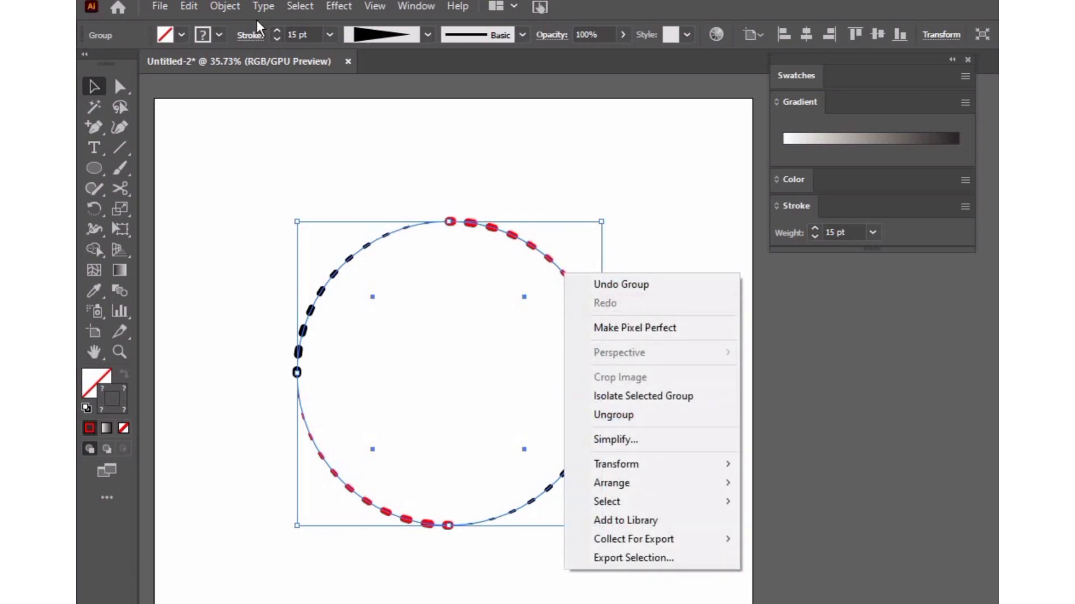
Step: Start a Distort & Transform Transform effect on the grouped circle, scaled to 90% horizontally and 90% vertically
{"action": "left_click", "coordinate": [223, 8]}
{"action": "mouse_move", "coordinate": [302, 7]}
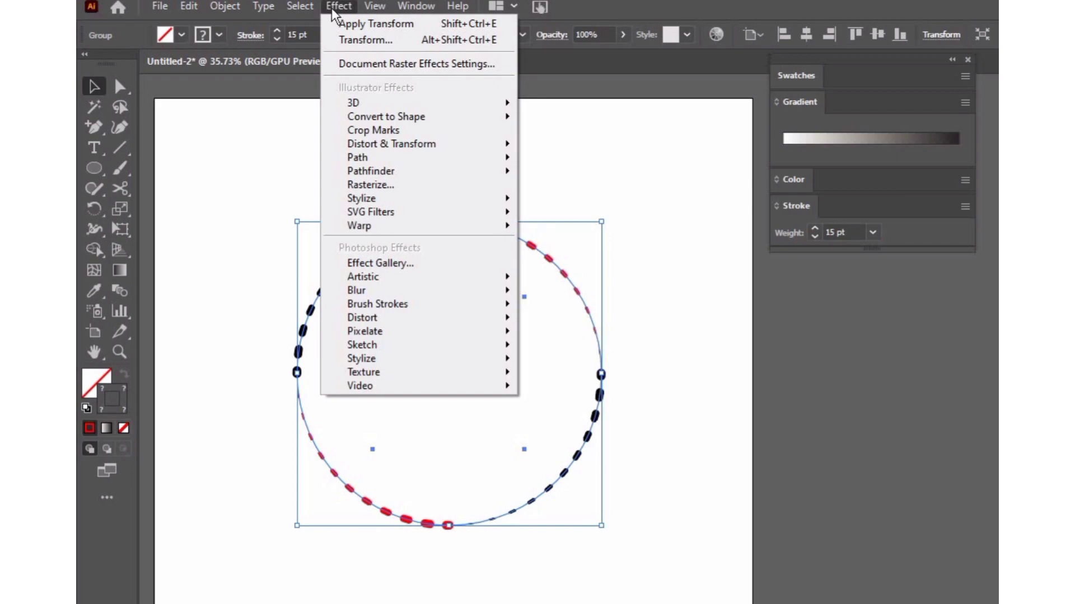
{"action": "mouse_move", "coordinate": [486, 149]}
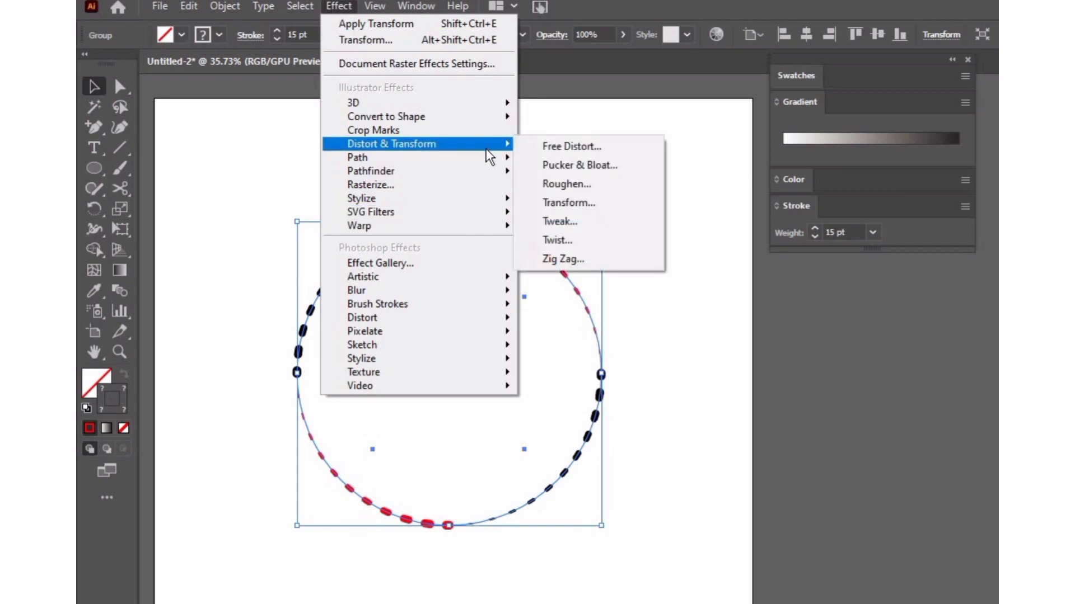
{"action": "left_click", "coordinate": [606, 207]}
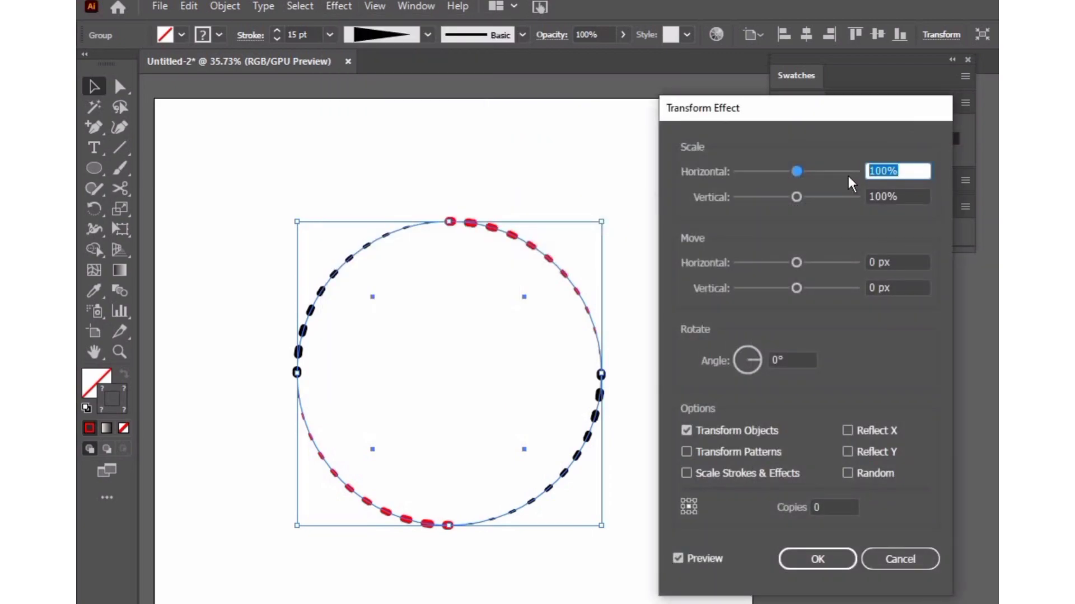
{"action": "type", "text": "90"}
{"action": "left_click", "coordinate": [903, 197]}
{"action": "left_click_drag", "start_coordinate": [902, 196], "coordinate": [863, 196]}
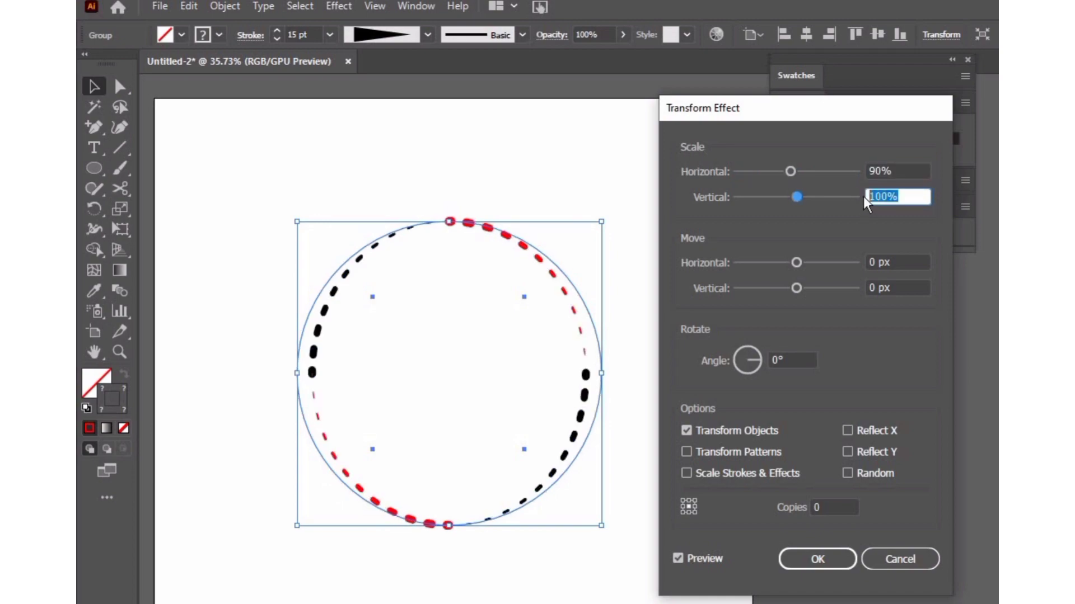
{"action": "type", "text": "90"}
Step: Set the Transform effect to 28 copies, apply it to the grouped circle and deselect the artwork
{"action": "left_click", "coordinate": [838, 505]}
{"action": "key", "text": "Up"}
{"action": "key", "text": "Up"}
{"action": "key", "text": "Up"}
{"action": "key", "text": "Up"}
{"action": "key", "text": "Up"}
{"action": "key", "text": "Up"}
{"action": "key", "text": "Up"}
{"action": "key", "text": "Up"}
{"action": "key", "text": "Up"}
{"action": "key", "text": "Up"}
{"action": "key", "text": "Up"}
{"action": "key", "text": "Up"}
{"action": "key", "text": "Up"}
{"action": "key", "text": "Up"}
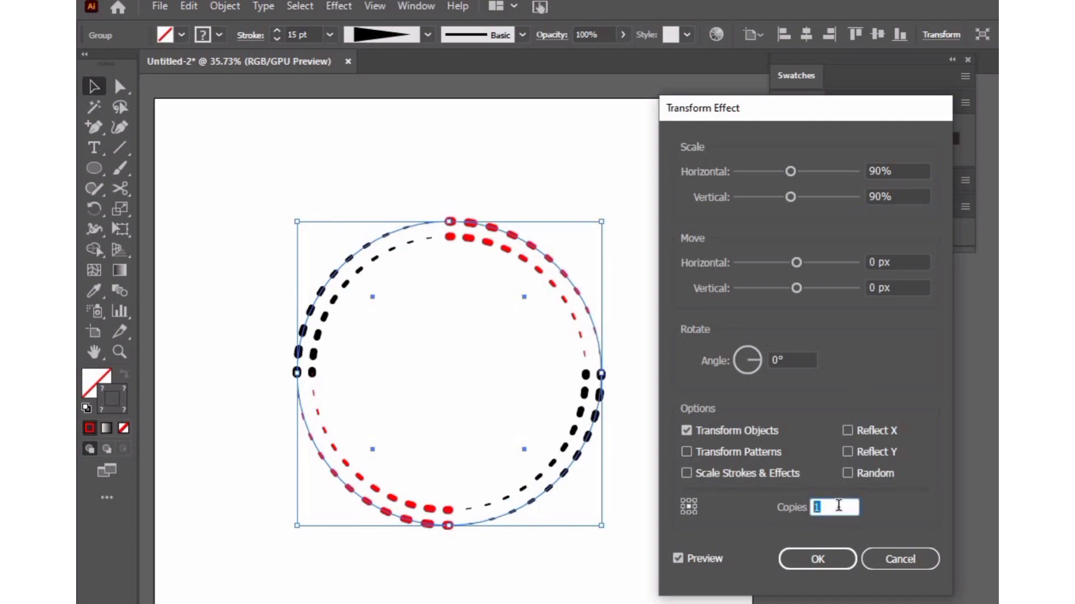
{"action": "key", "text": "Up"}
{"action": "key", "text": "Up"}
{"action": "key", "text": "Up"}
{"action": "key", "text": "Up"}
{"action": "key", "text": "Up"}
{"action": "key", "text": "Up"}
{"action": "key", "text": "Up"}
{"action": "key", "text": "Up"}
{"action": "key", "text": "Up"}
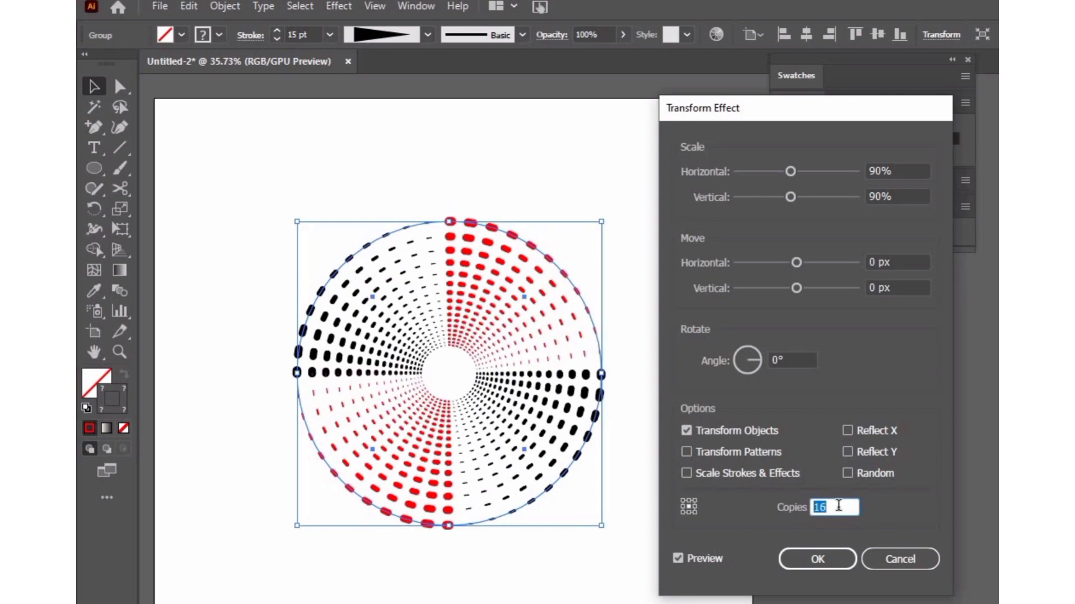
{"action": "key", "text": "Up"}
{"action": "key", "text": "Up"}
{"action": "key", "text": "Up"}
{"action": "key", "text": "Up"}
{"action": "key", "text": "Up"}
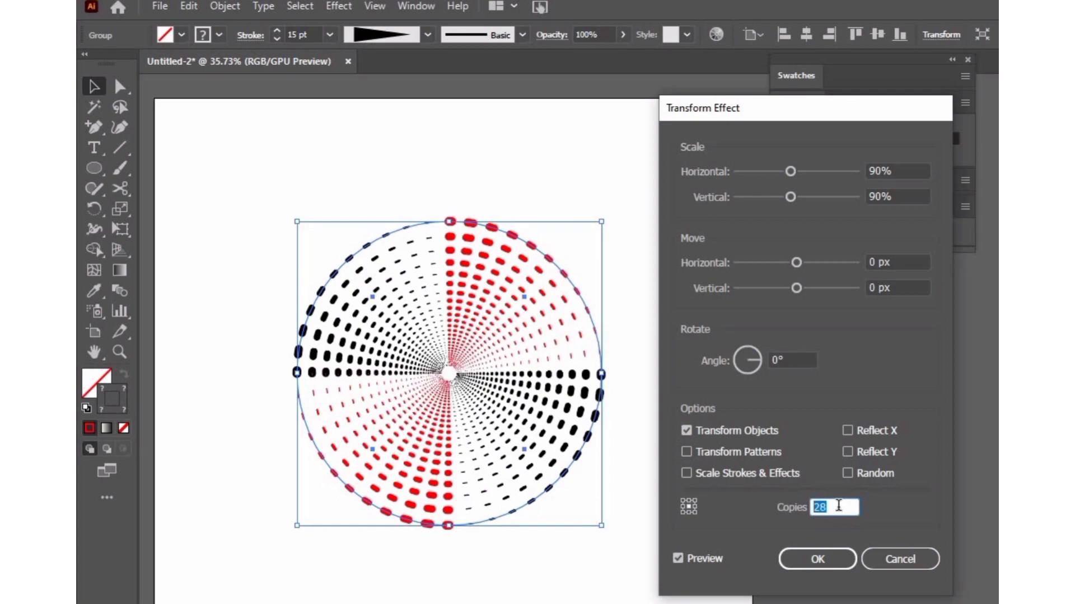
{"action": "left_click", "coordinate": [824, 563]}
{"action": "left_click", "coordinate": [596, 499]}
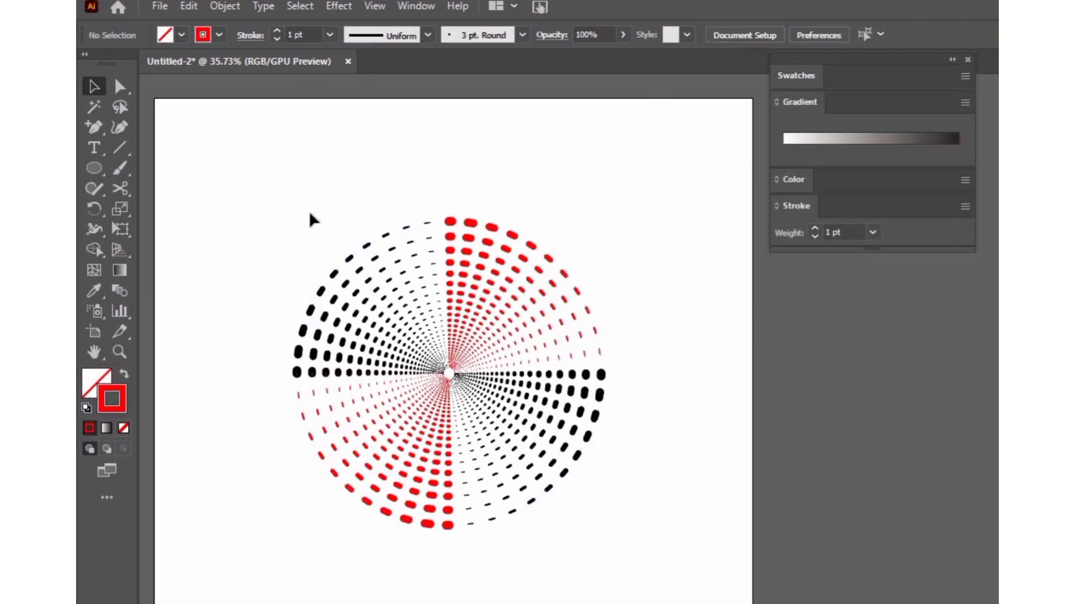
Step: Scale up the whole dashed circle design proportionally and move it back to the middle of the artboard
{"action": "key", "text": "ctrl+a"}
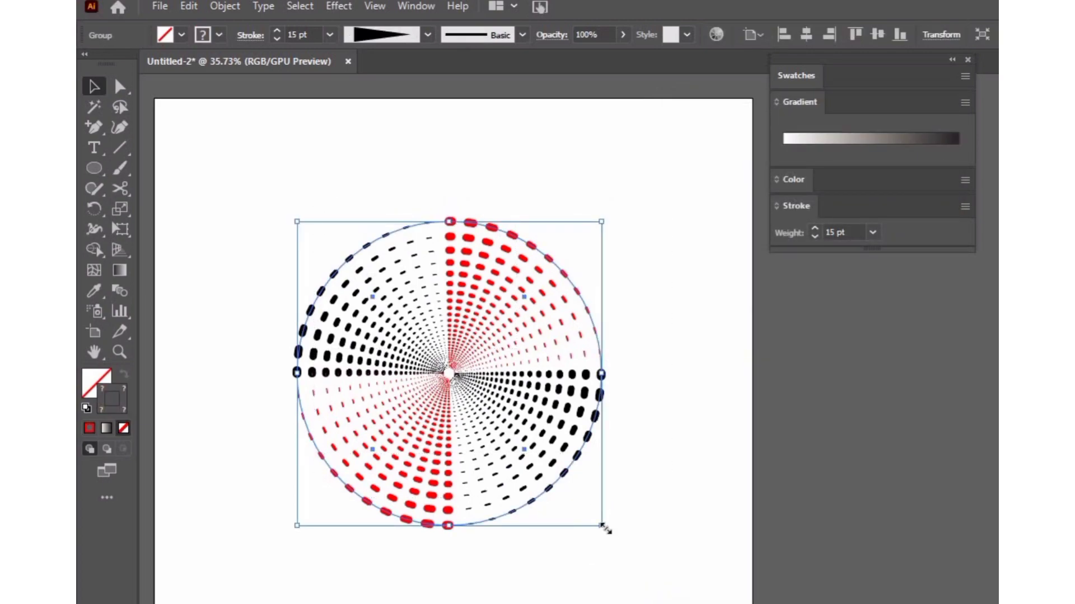
{"action": "left_click_drag", "start_coordinate": [605, 528], "coordinate": [682, 603]}
{"action": "left_click_drag", "start_coordinate": [508, 438], "coordinate": [472, 408]}
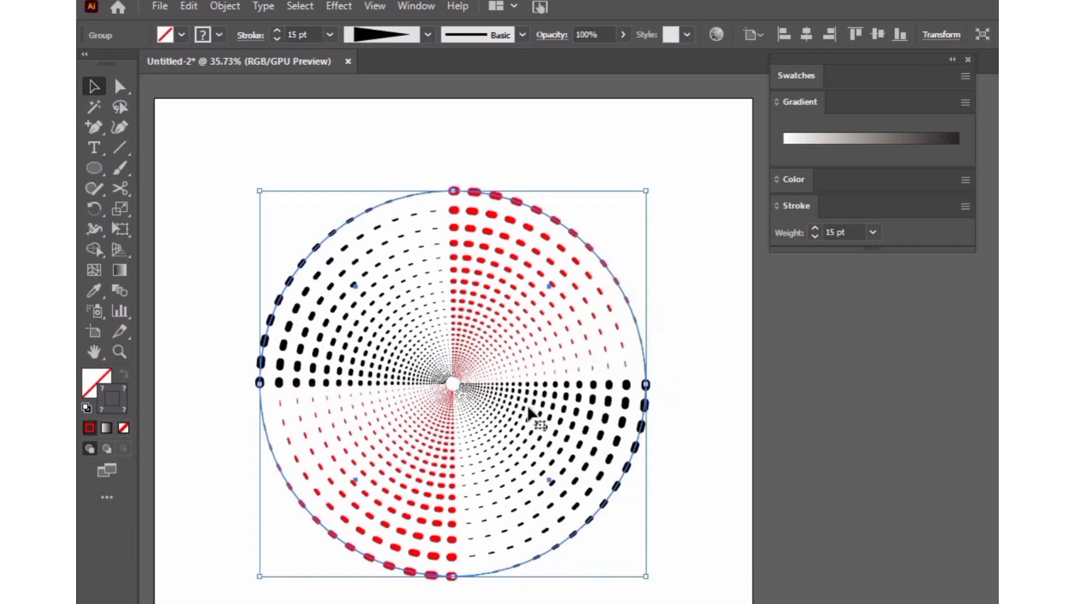
{"action": "left_click", "coordinate": [669, 417]}
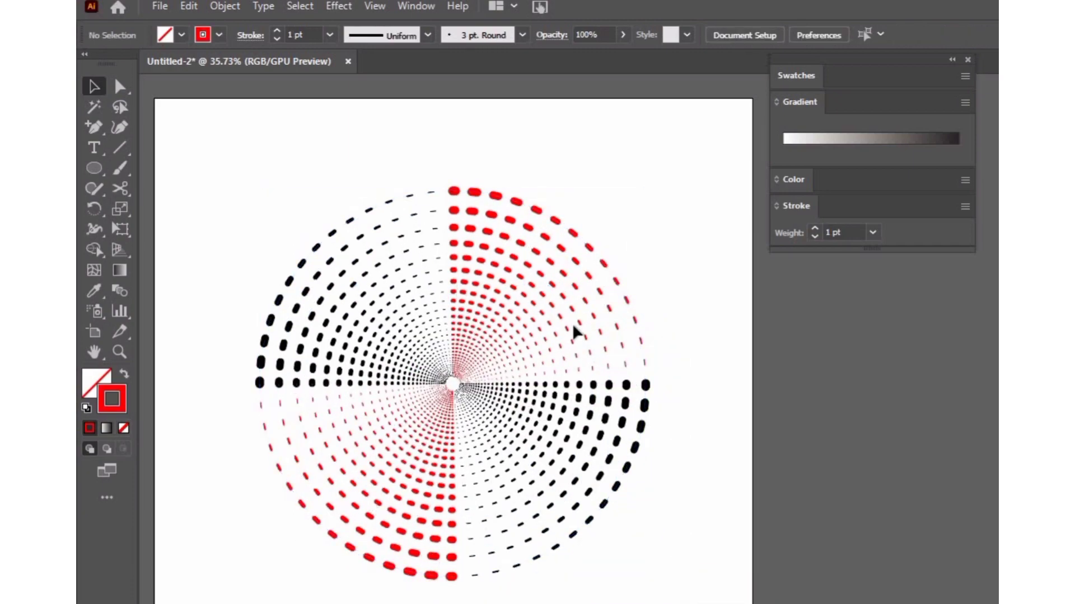
Step: Isolate the circle group and change the lower-right arc's stroke colour from black to the bright blue swatch
{"action": "left_click", "coordinate": [434, 379]}
{"action": "right_click", "coordinate": [435, 381]}
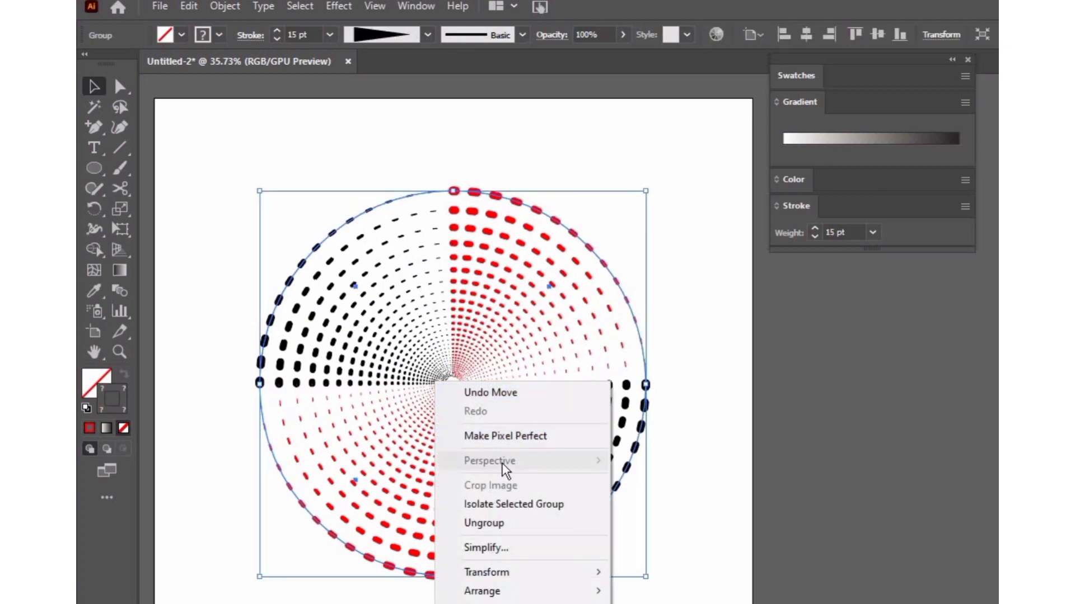
{"action": "left_click", "coordinate": [516, 502]}
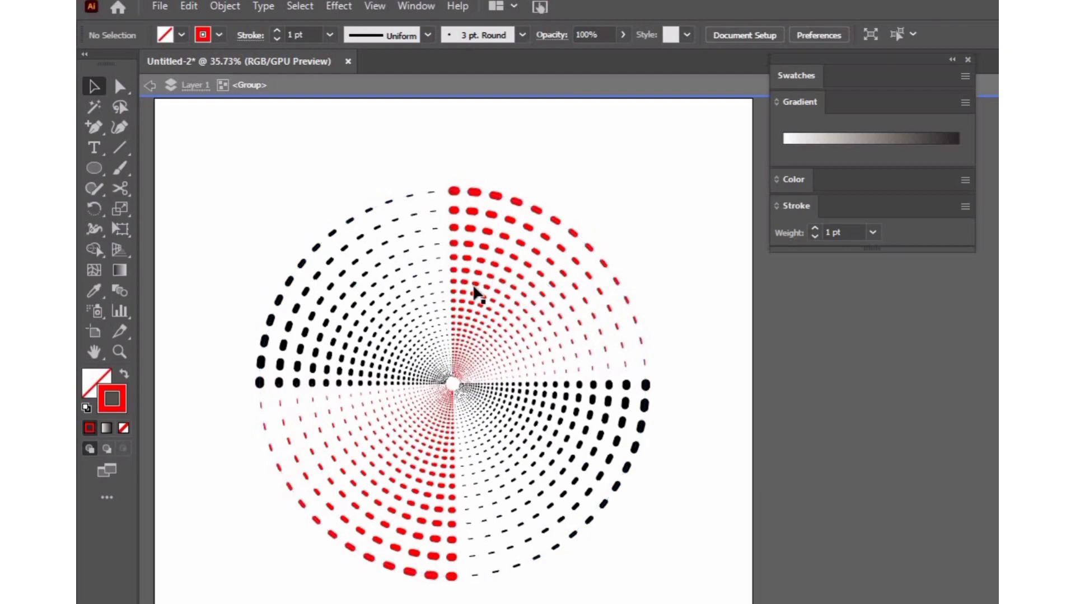
{"action": "left_click", "coordinate": [344, 251]}
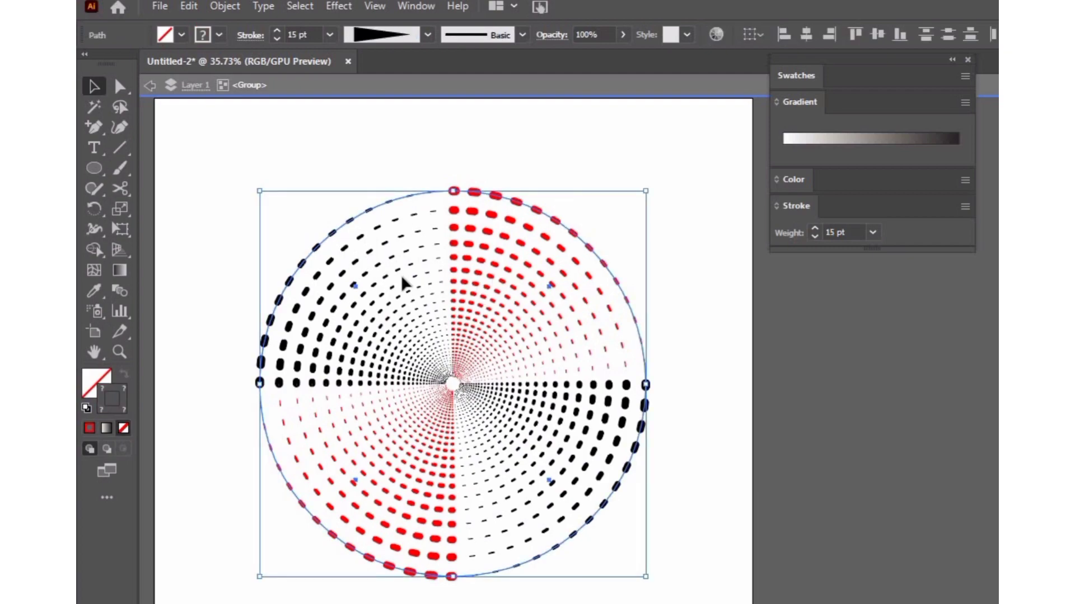
{"action": "left_click", "coordinate": [658, 475]}
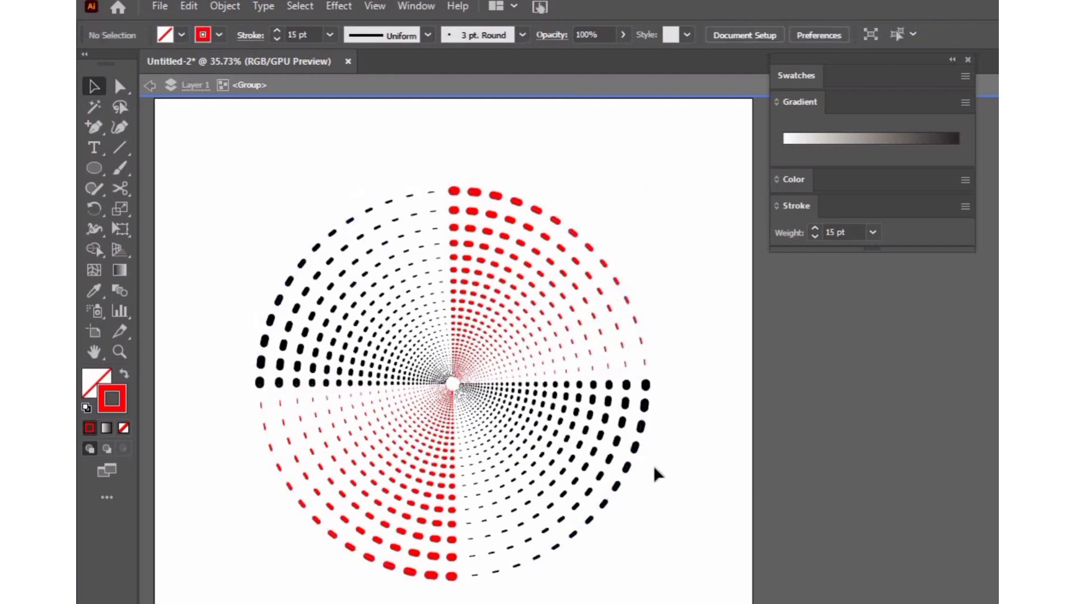
{"action": "left_click", "coordinate": [626, 475]}
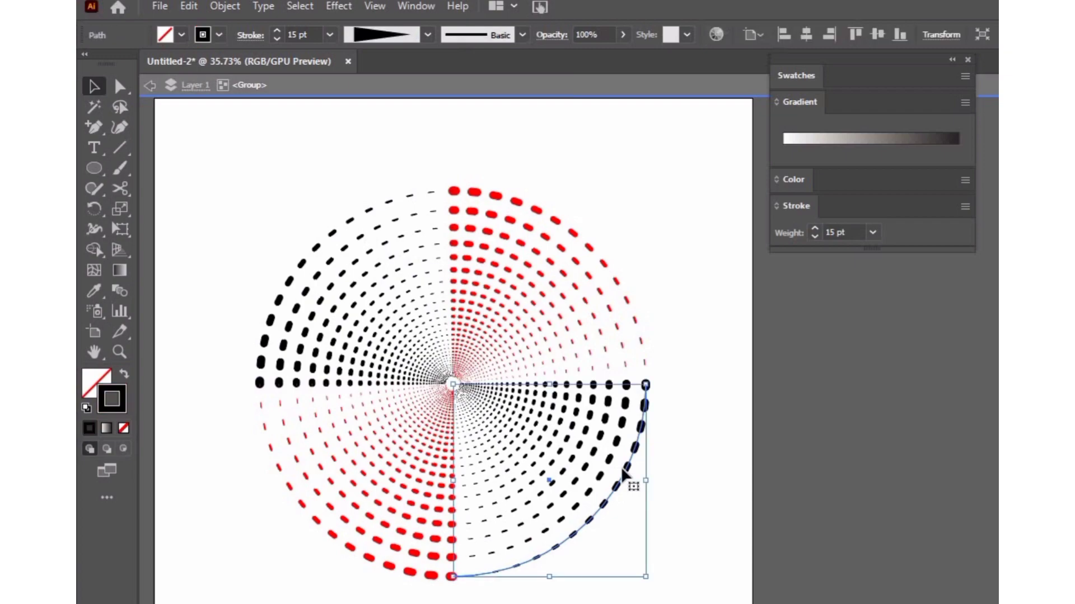
{"action": "left_click", "coordinate": [200, 34]}
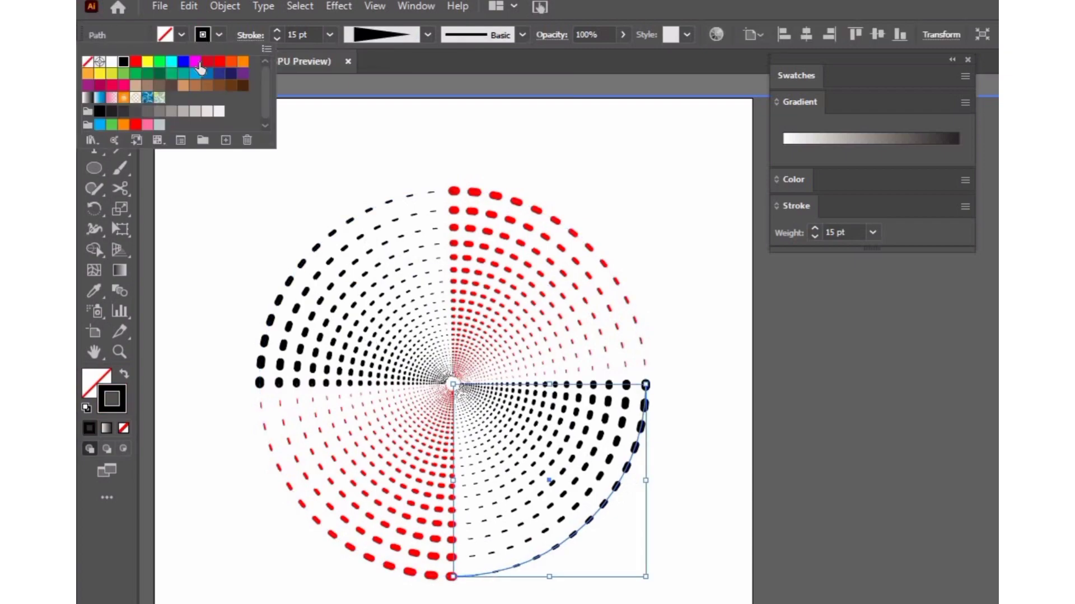
{"action": "left_click", "coordinate": [183, 61]}
{"action": "key", "text": "Escape"}
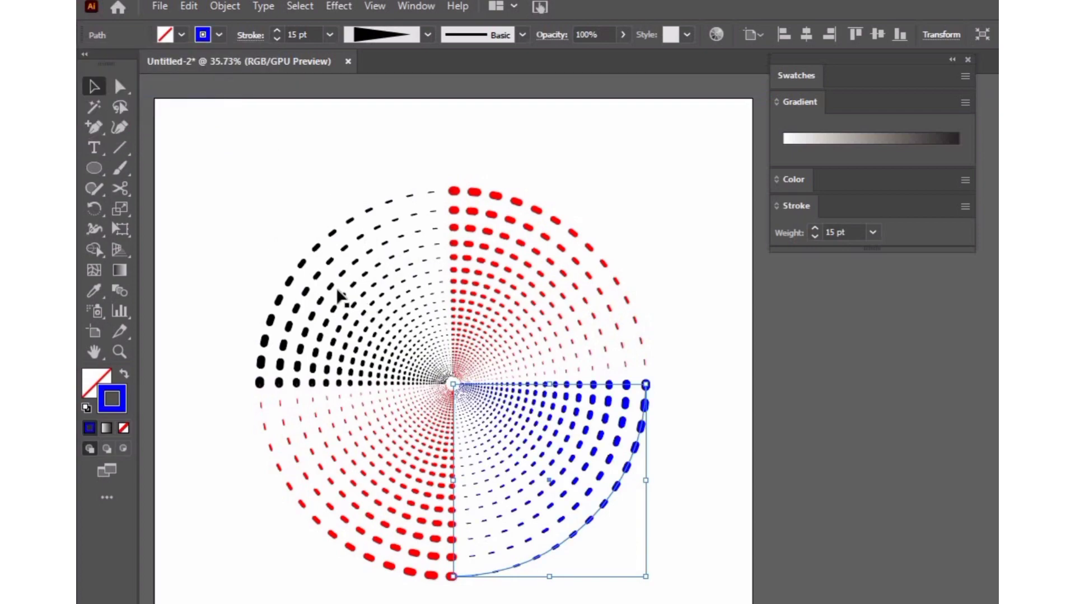
Step: Isolate the circle group again and change the upper-left arc's stroke to the dark green swatch
{"action": "left_click", "coordinate": [307, 256]}
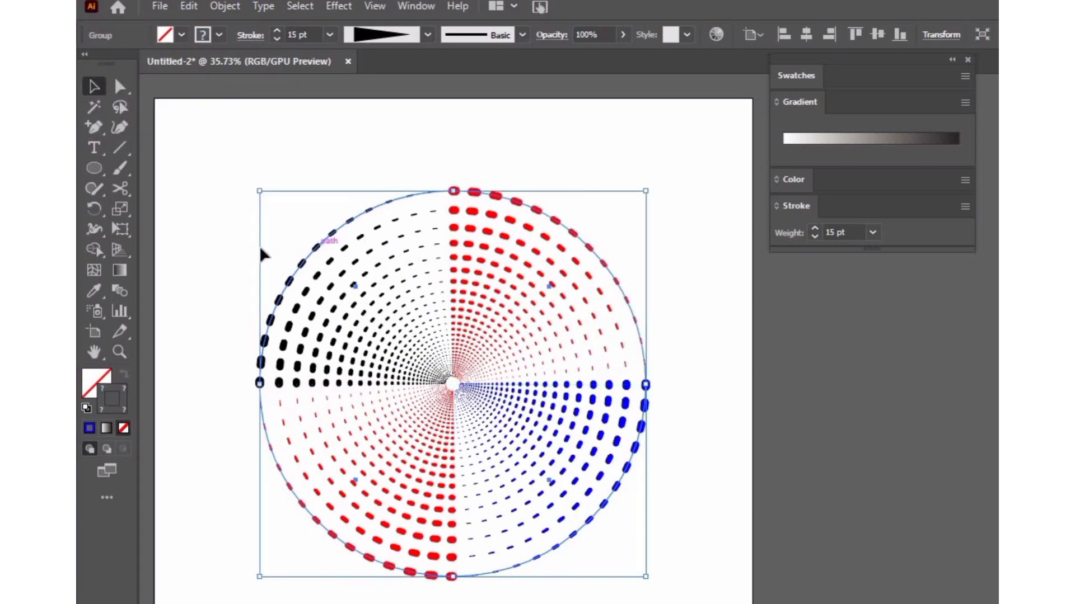
{"action": "left_click", "coordinate": [248, 248]}
{"action": "left_click", "coordinate": [307, 258]}
{"action": "right_click", "coordinate": [319, 262]}
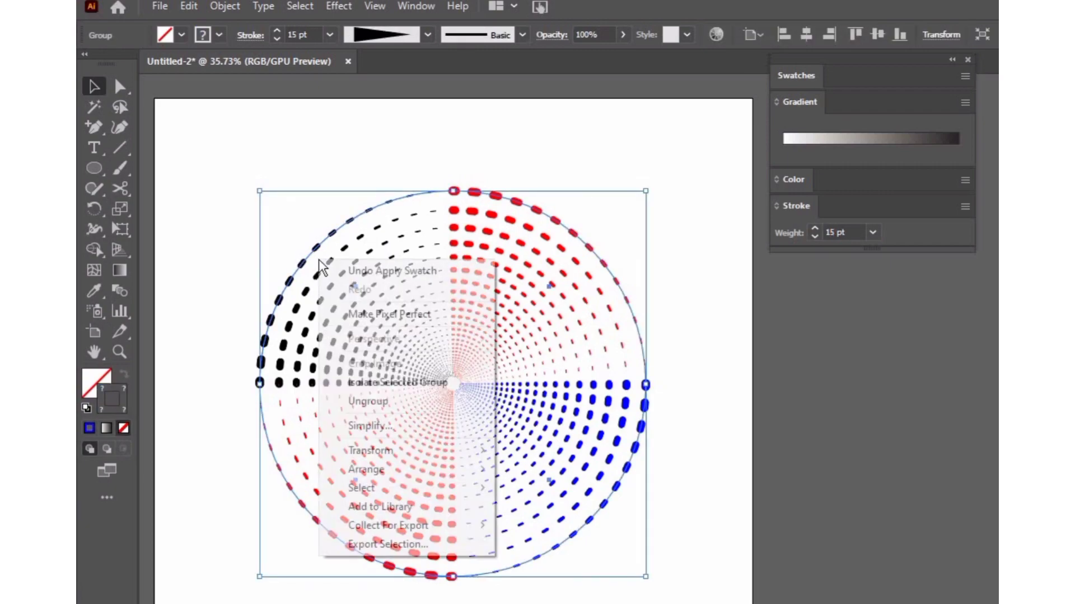
{"action": "left_click", "coordinate": [377, 382]}
{"action": "left_click", "coordinate": [295, 278]}
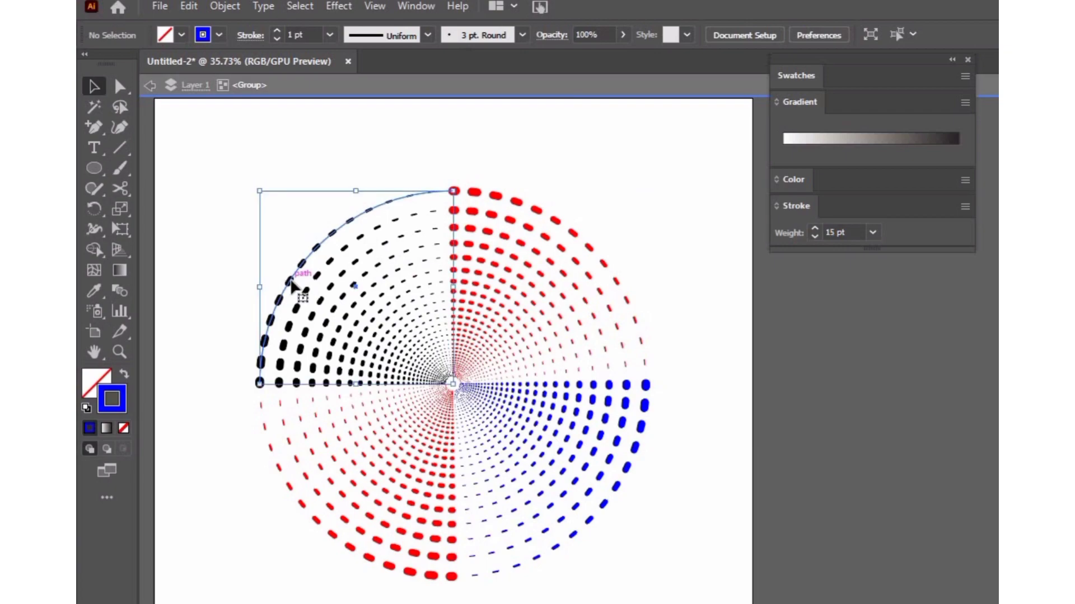
{"action": "left_click", "coordinate": [203, 35]}
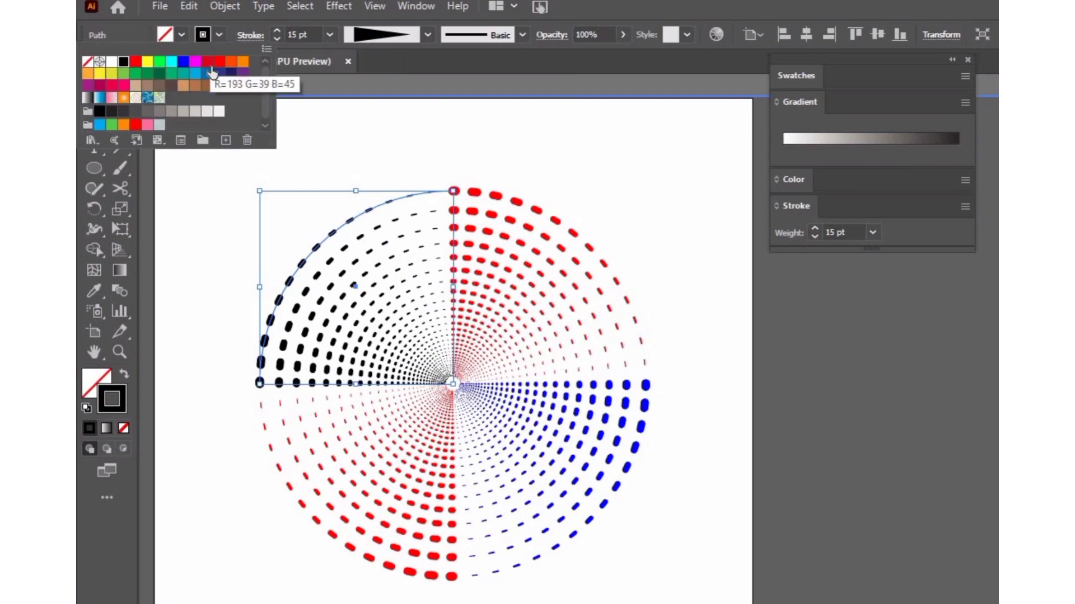
{"action": "left_click", "coordinate": [159, 74]}
{"action": "left_click", "coordinate": [343, 506]}
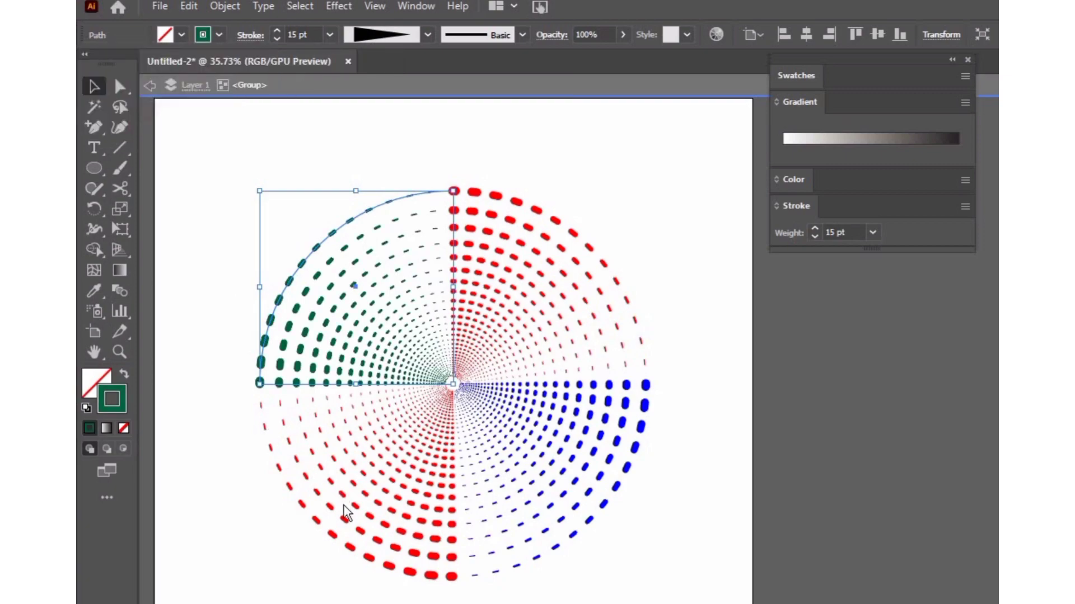
Step: Change the lower-left arc's stroke to the bright yellow swatch and deselect the arc
{"action": "left_click", "coordinate": [337, 539]}
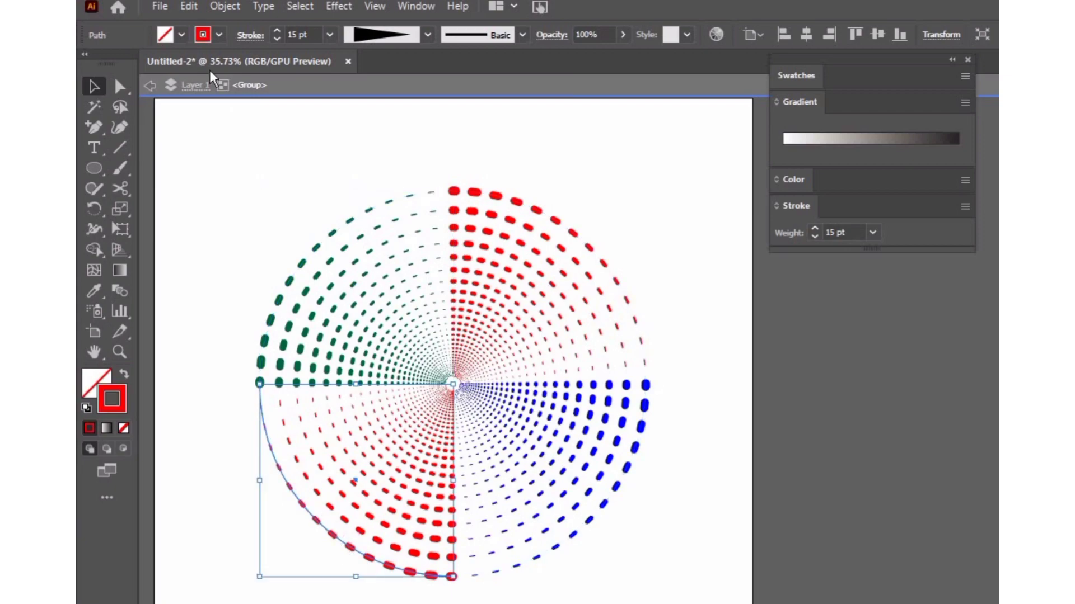
{"action": "left_click", "coordinate": [201, 35]}
{"action": "left_click", "coordinate": [147, 61]}
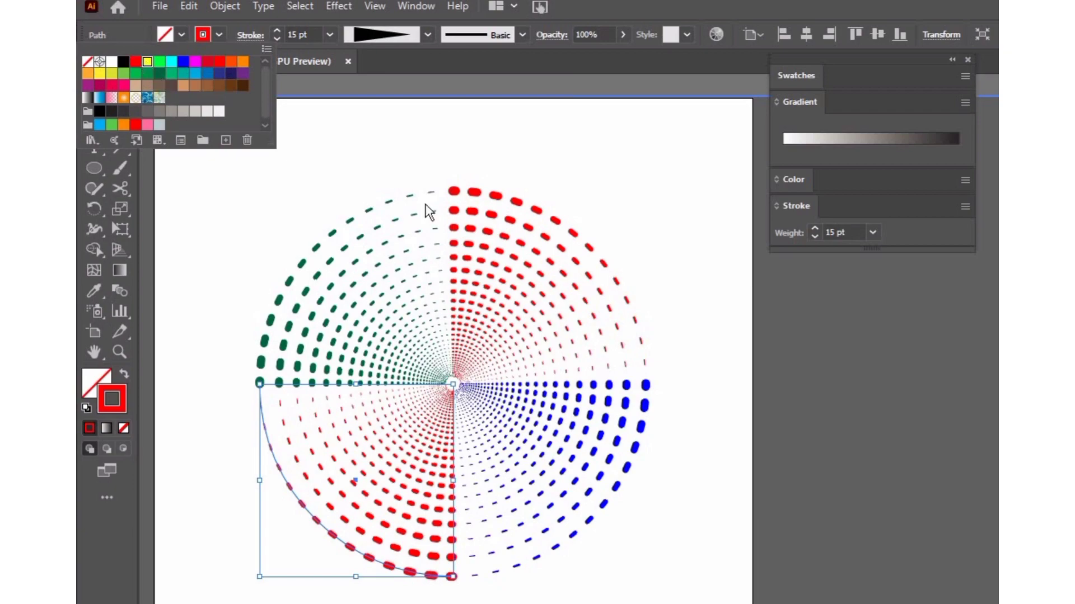
{"action": "left_click", "coordinate": [590, 210]}
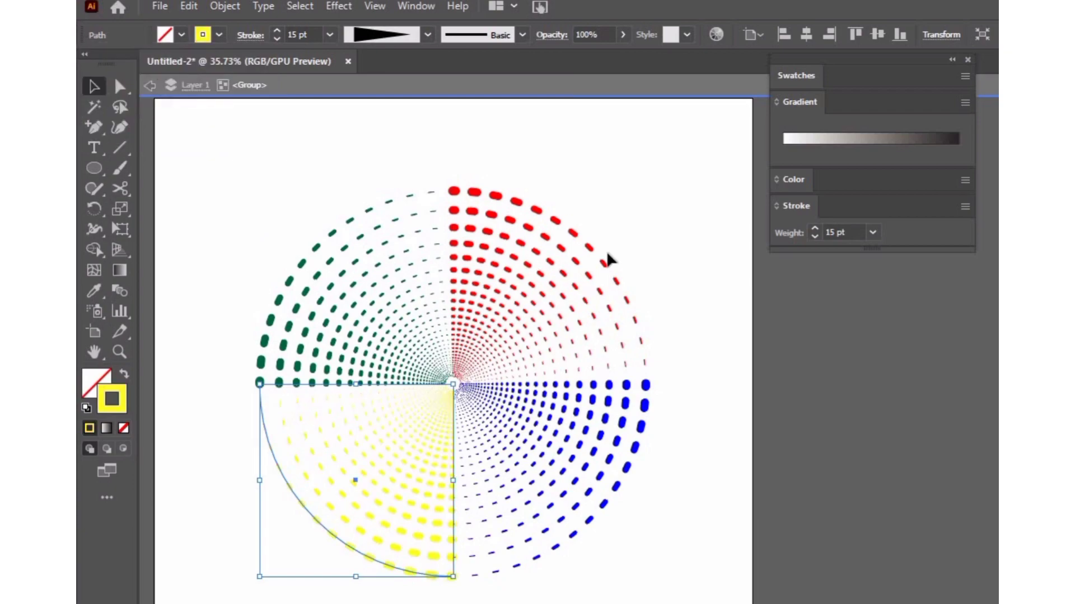
{"action": "left_click", "coordinate": [606, 251]}
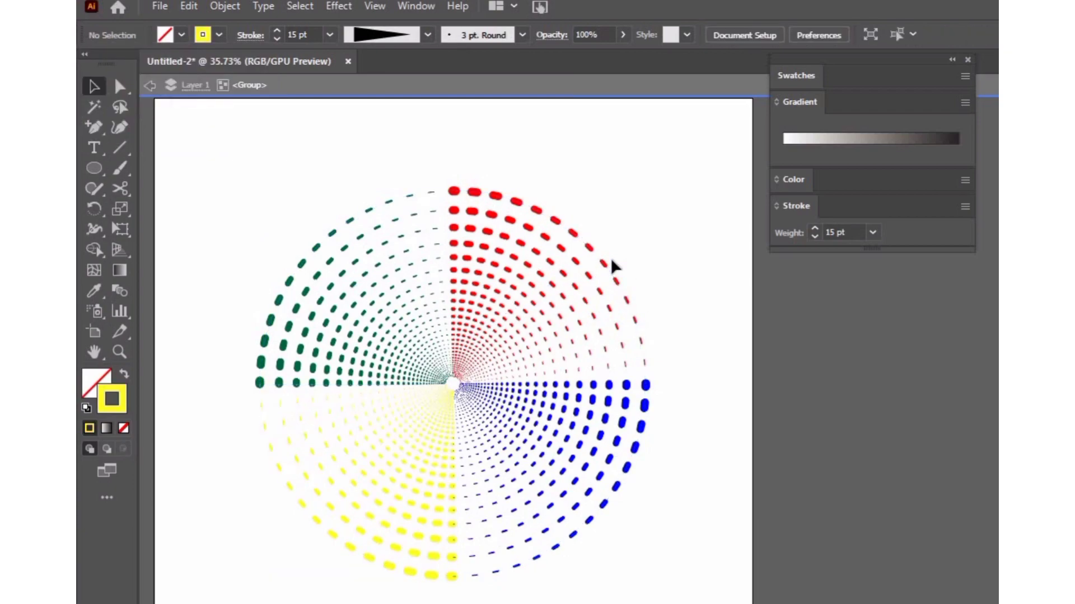